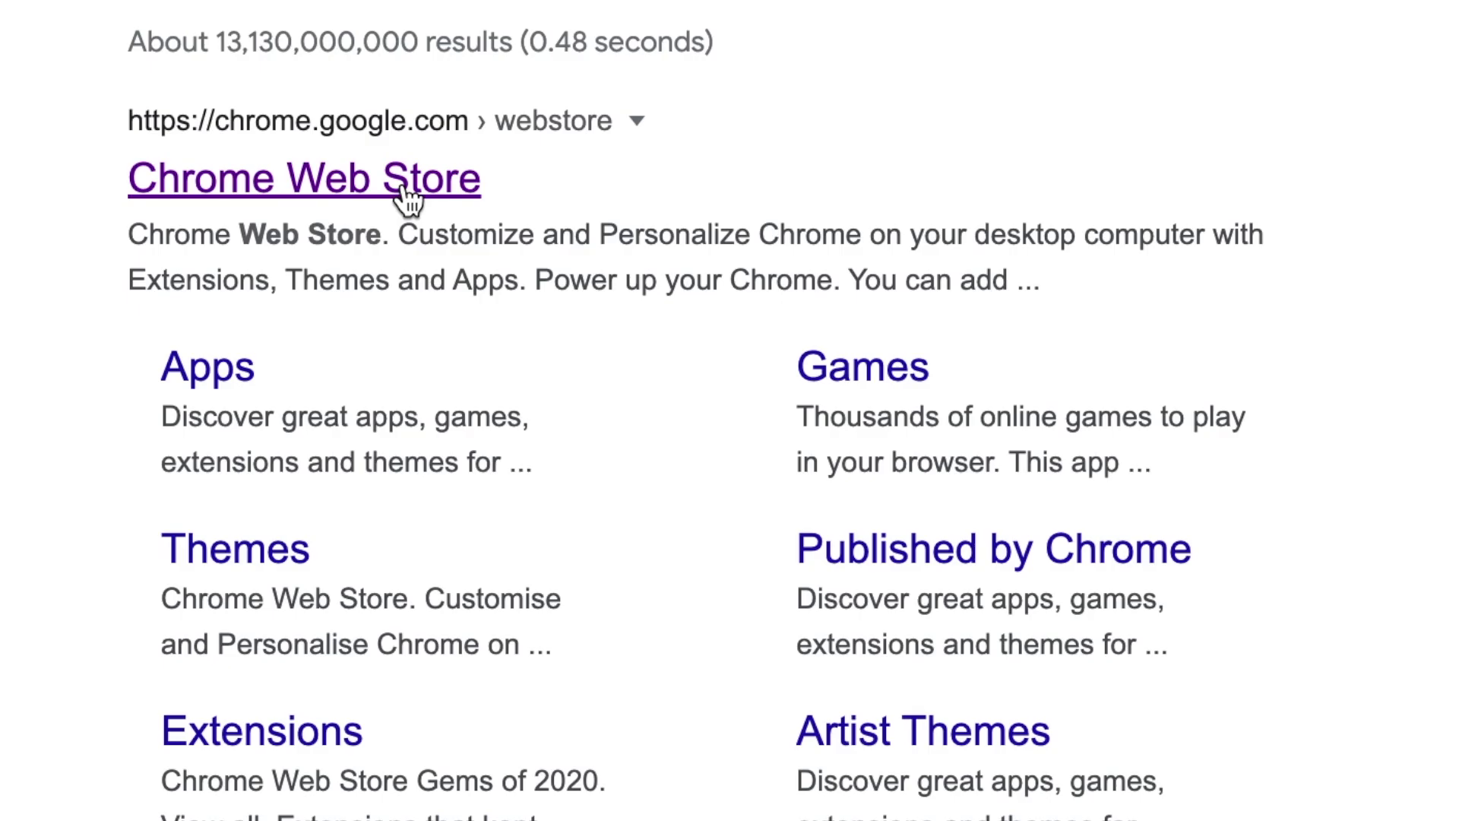
- Search the Chrome Web Store for 'veed'
click(407, 193)
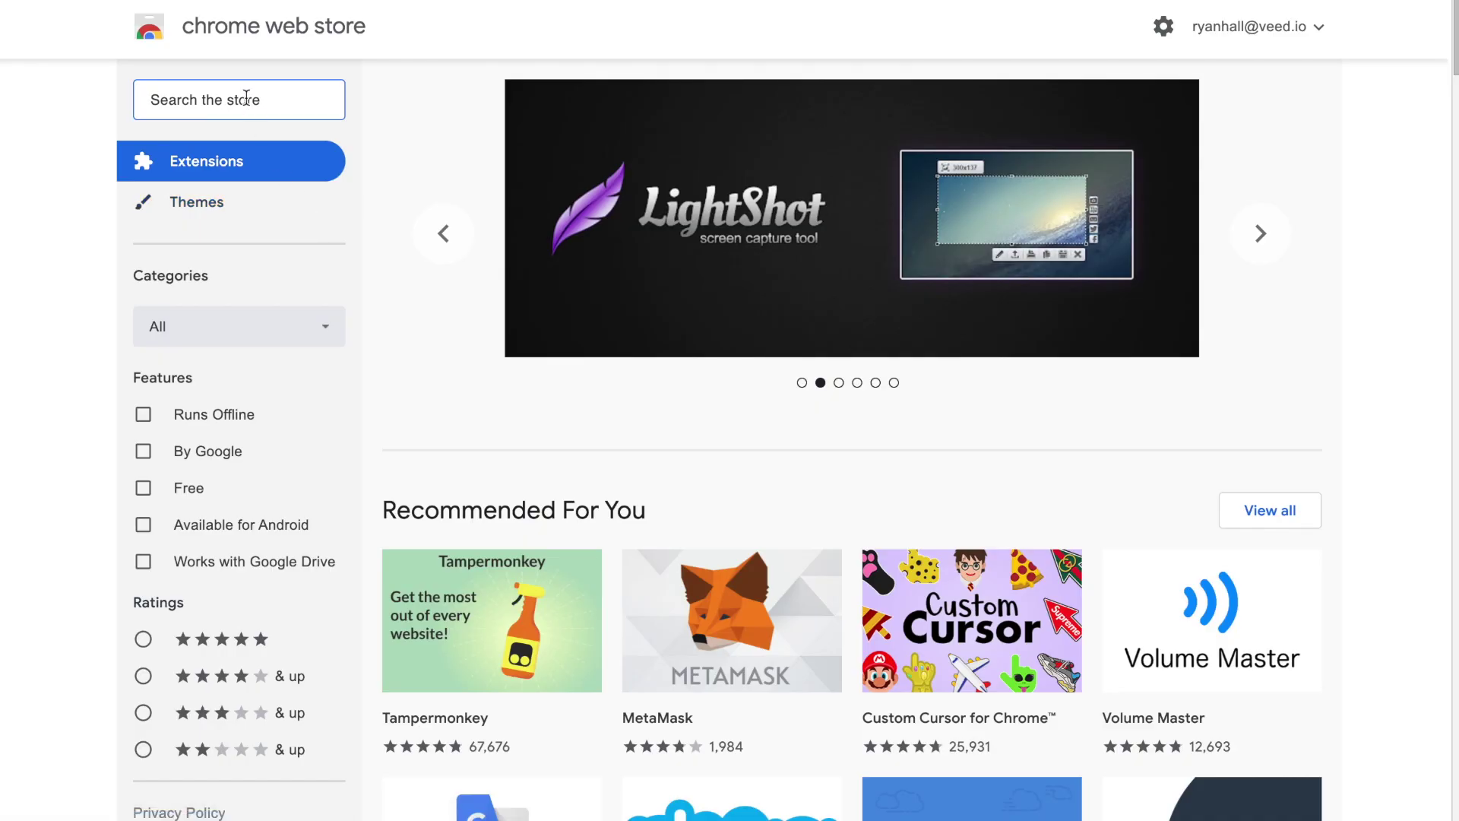
click(246, 99)
text(veed)
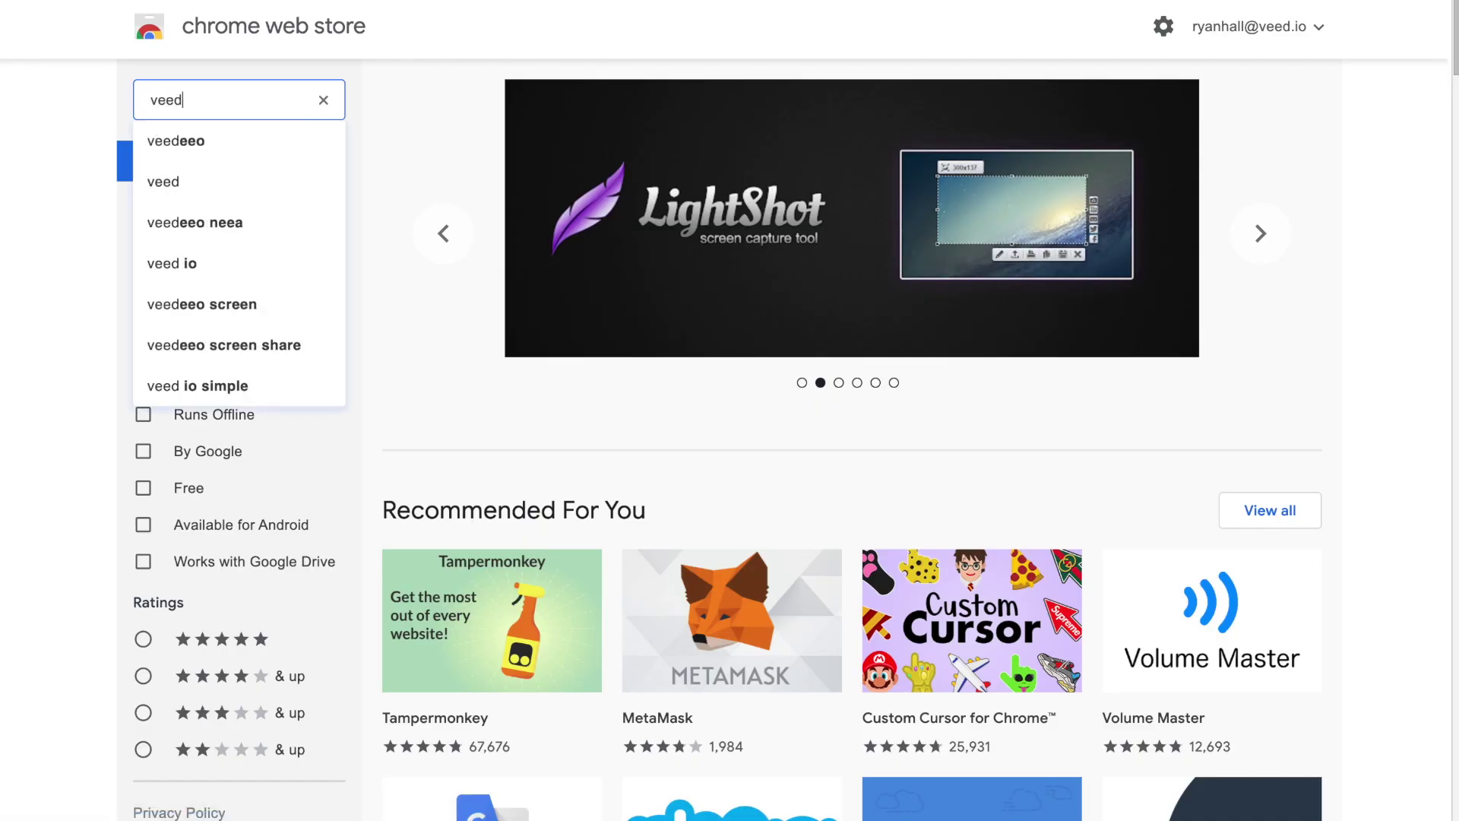
key(Return)
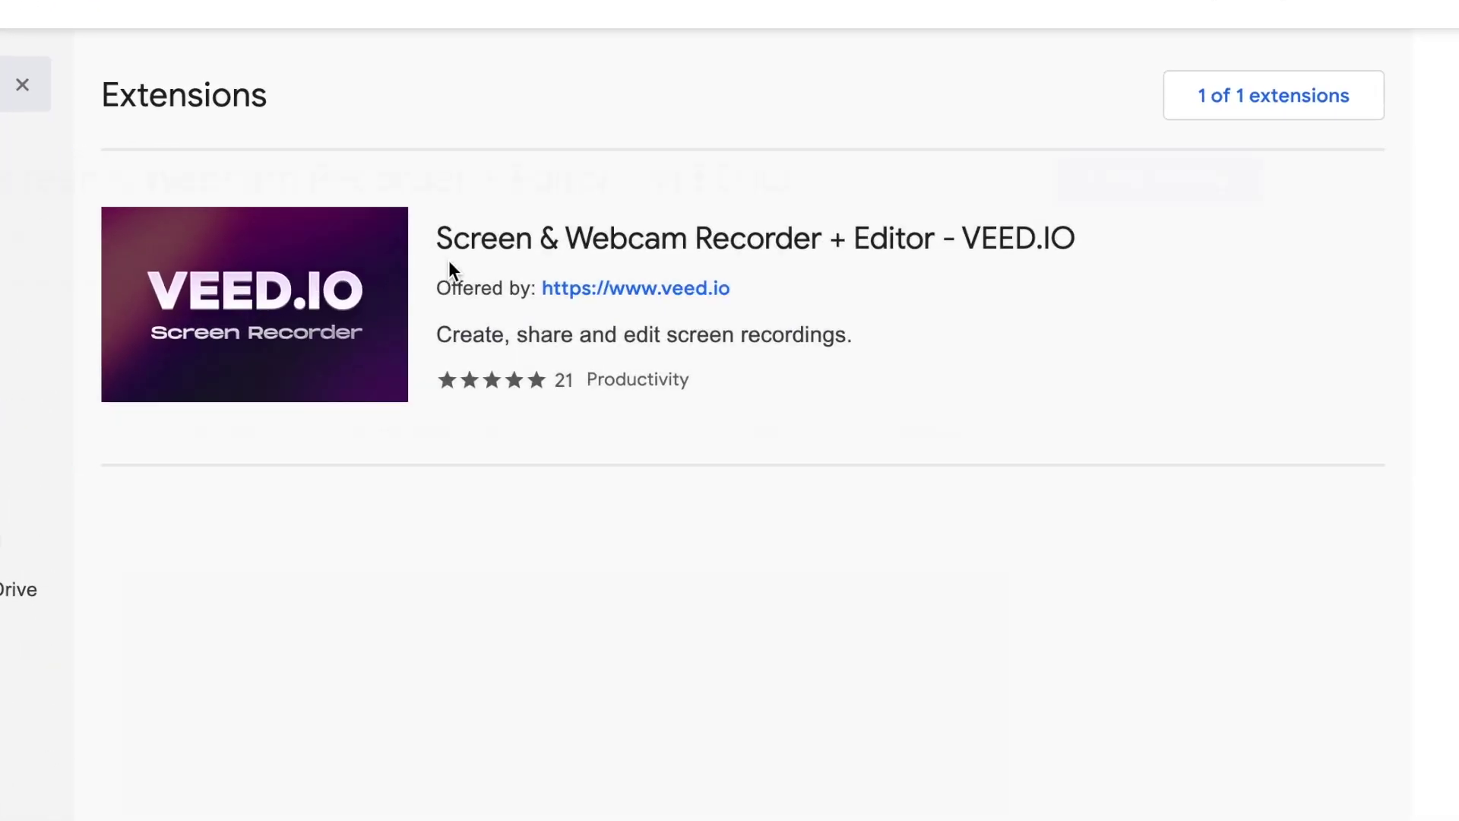
- Install the Screen & Webcam Recorder + Editor - VEED.IO extension and pin it to the toolbar
click(625, 241)
click(1078, 199)
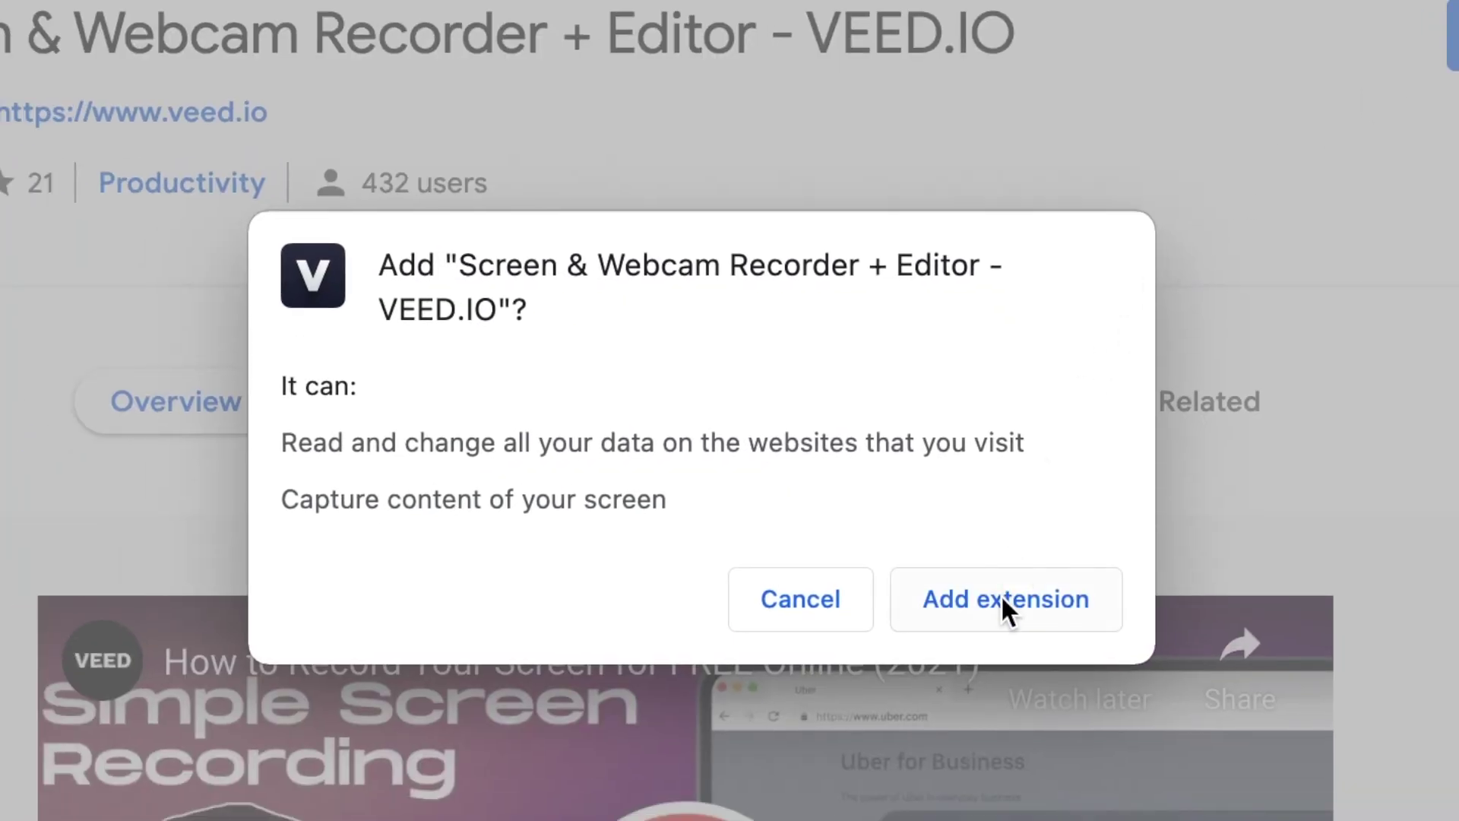
click(1002, 594)
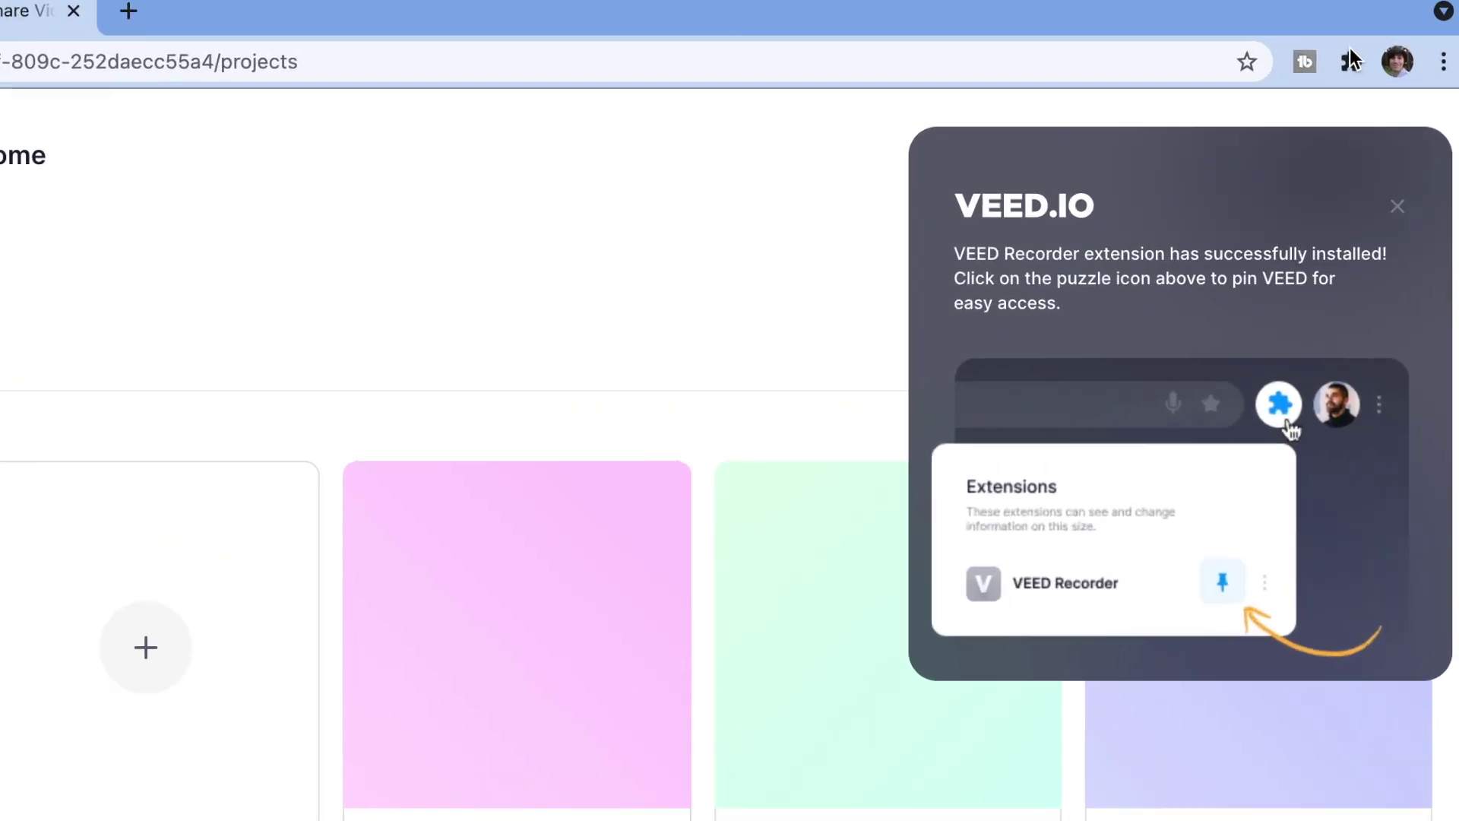
click(1377, 59)
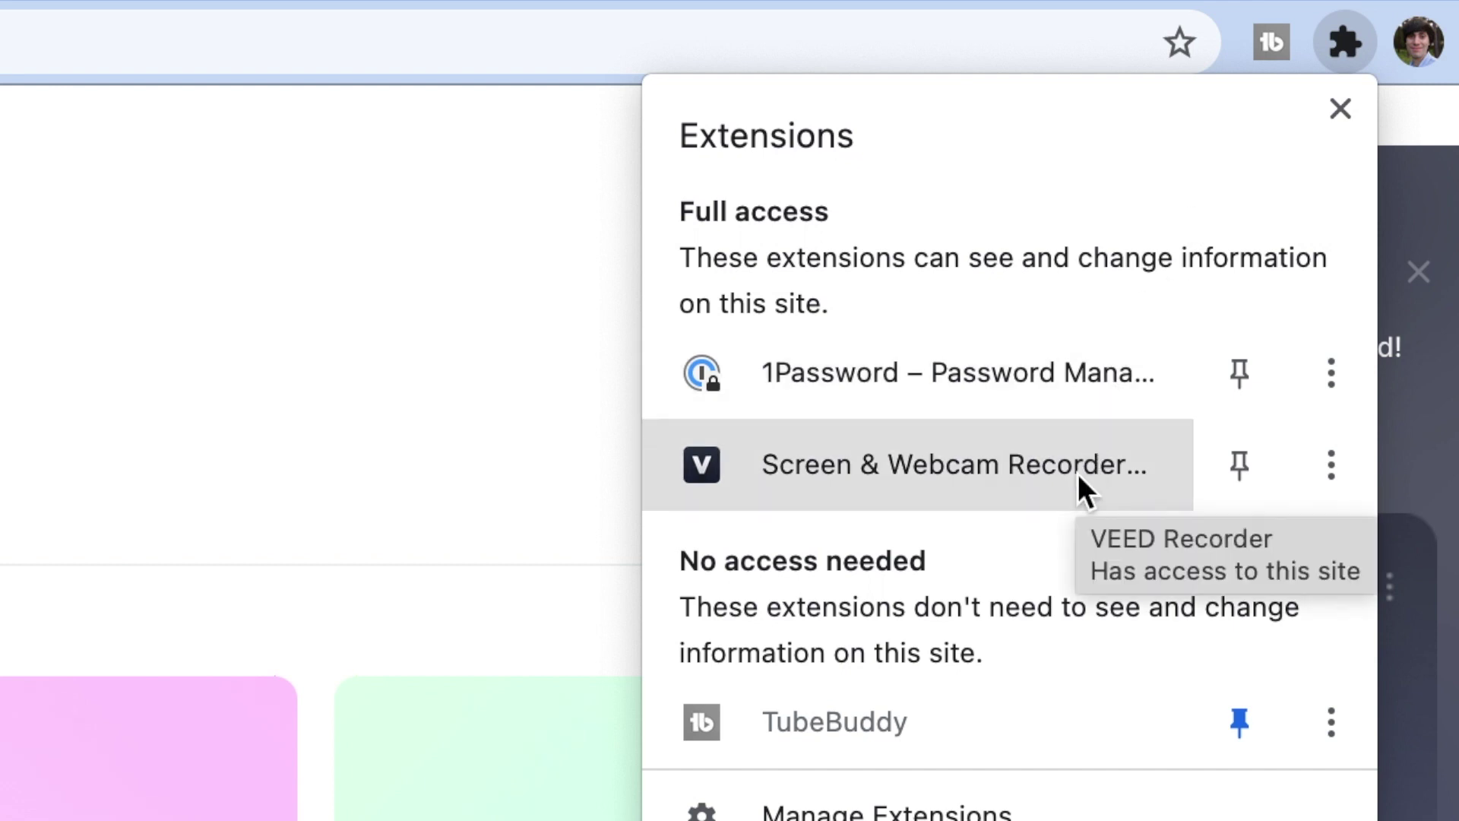
click(1246, 466)
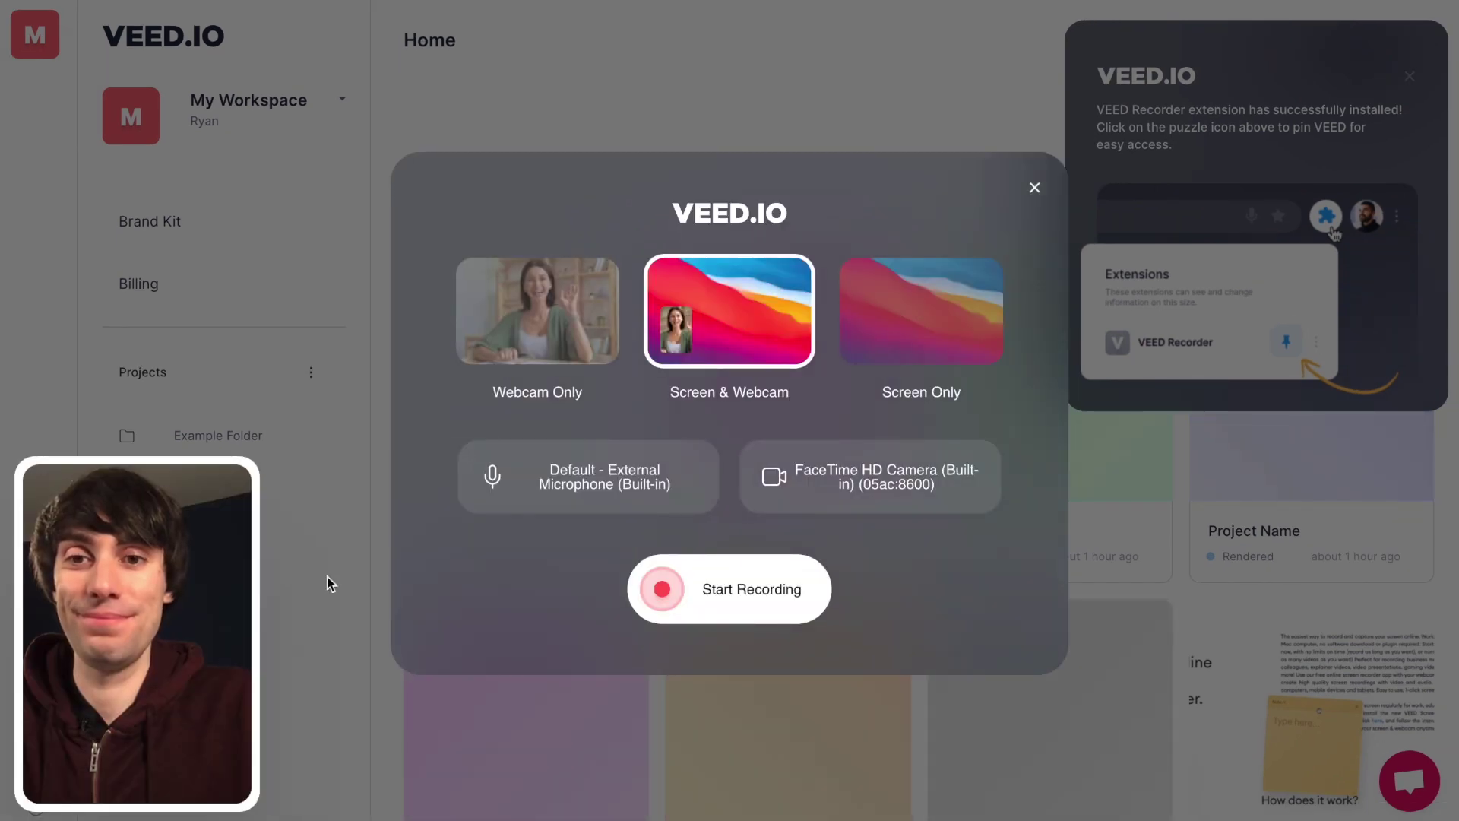
- Try the Webcam Only and Screen Only modes, then settle on Screen & Webcam
click(536, 306)
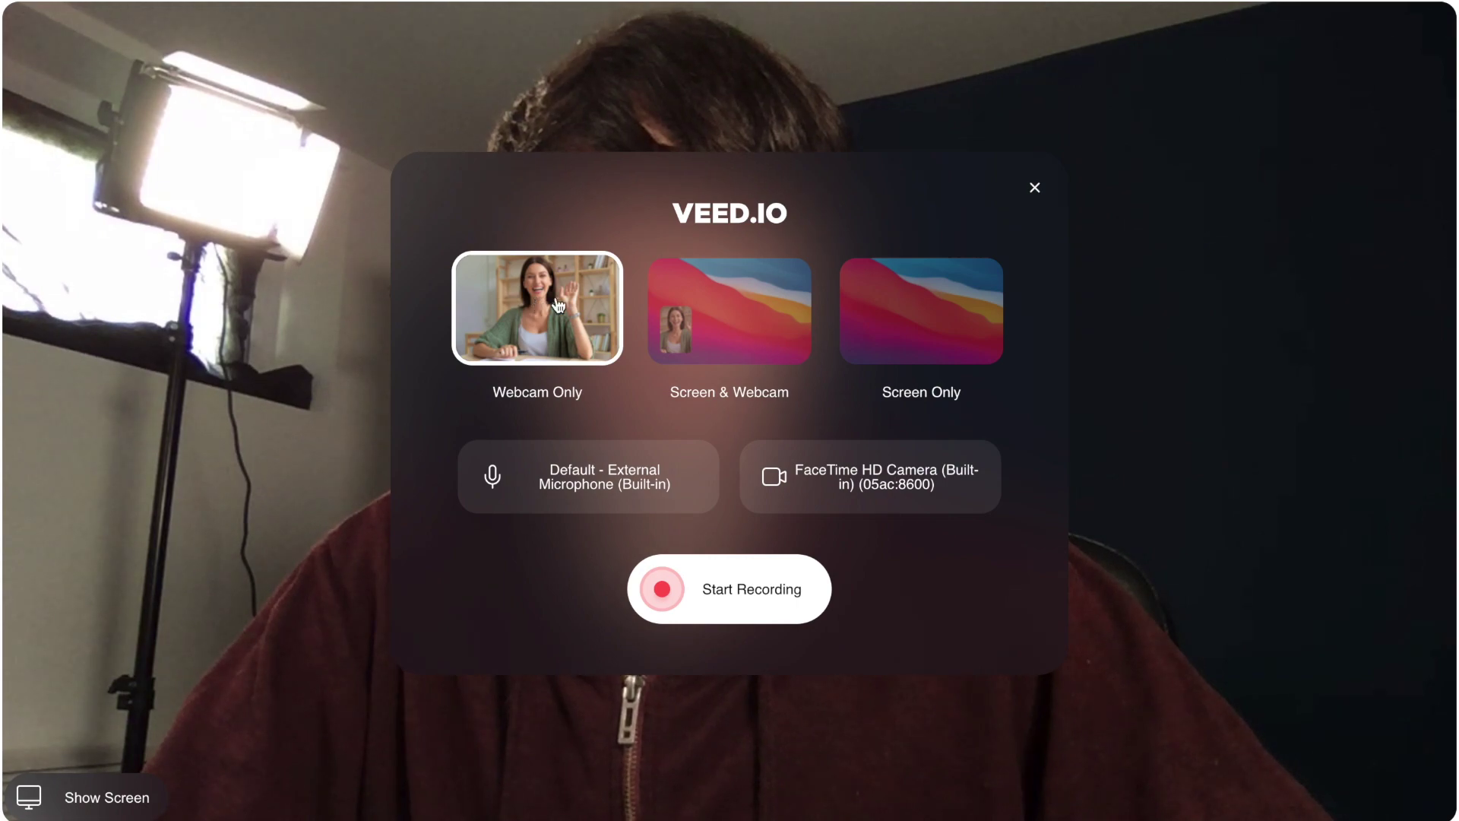
click(730, 315)
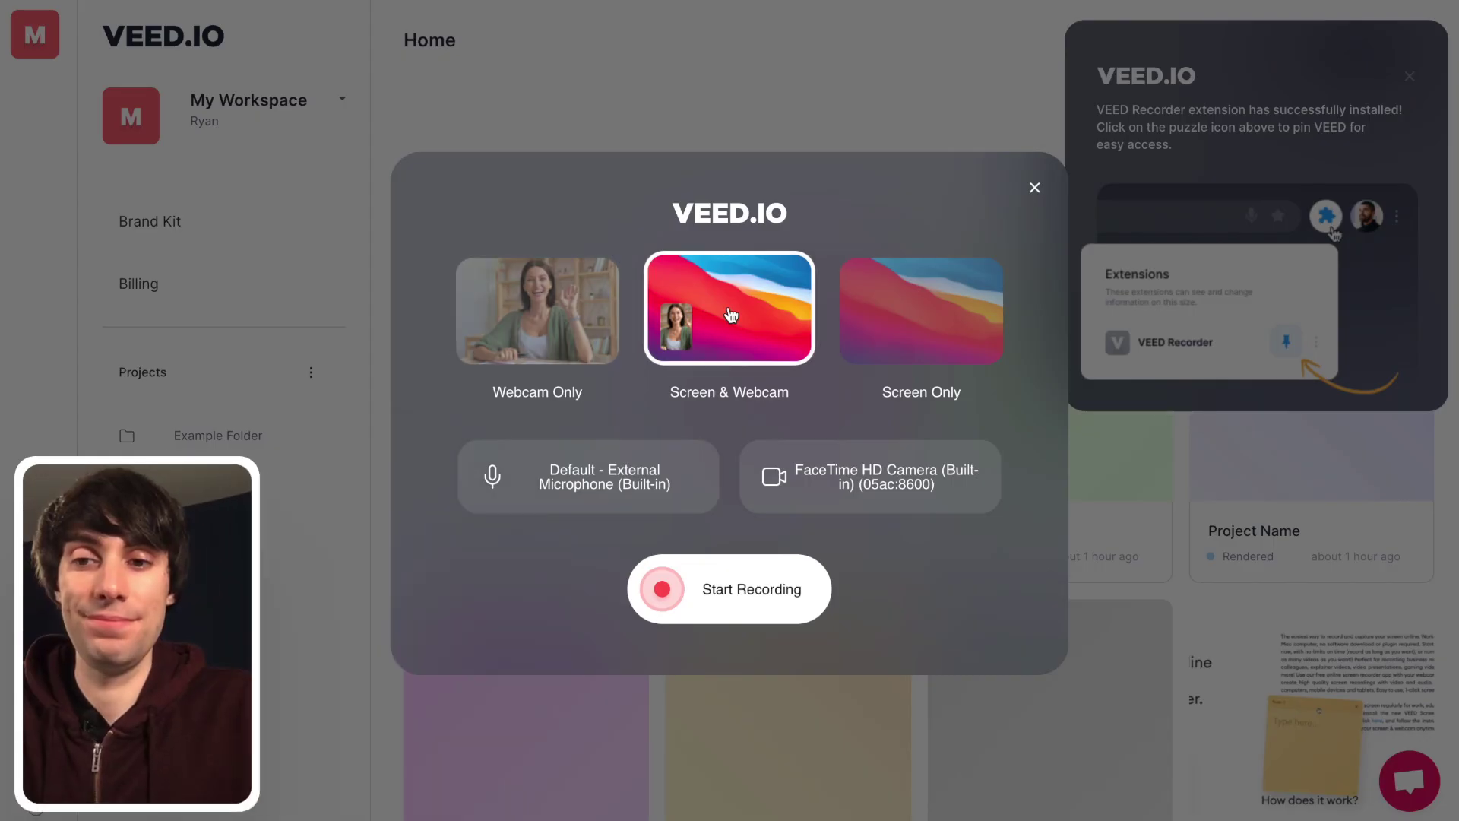
click(906, 303)
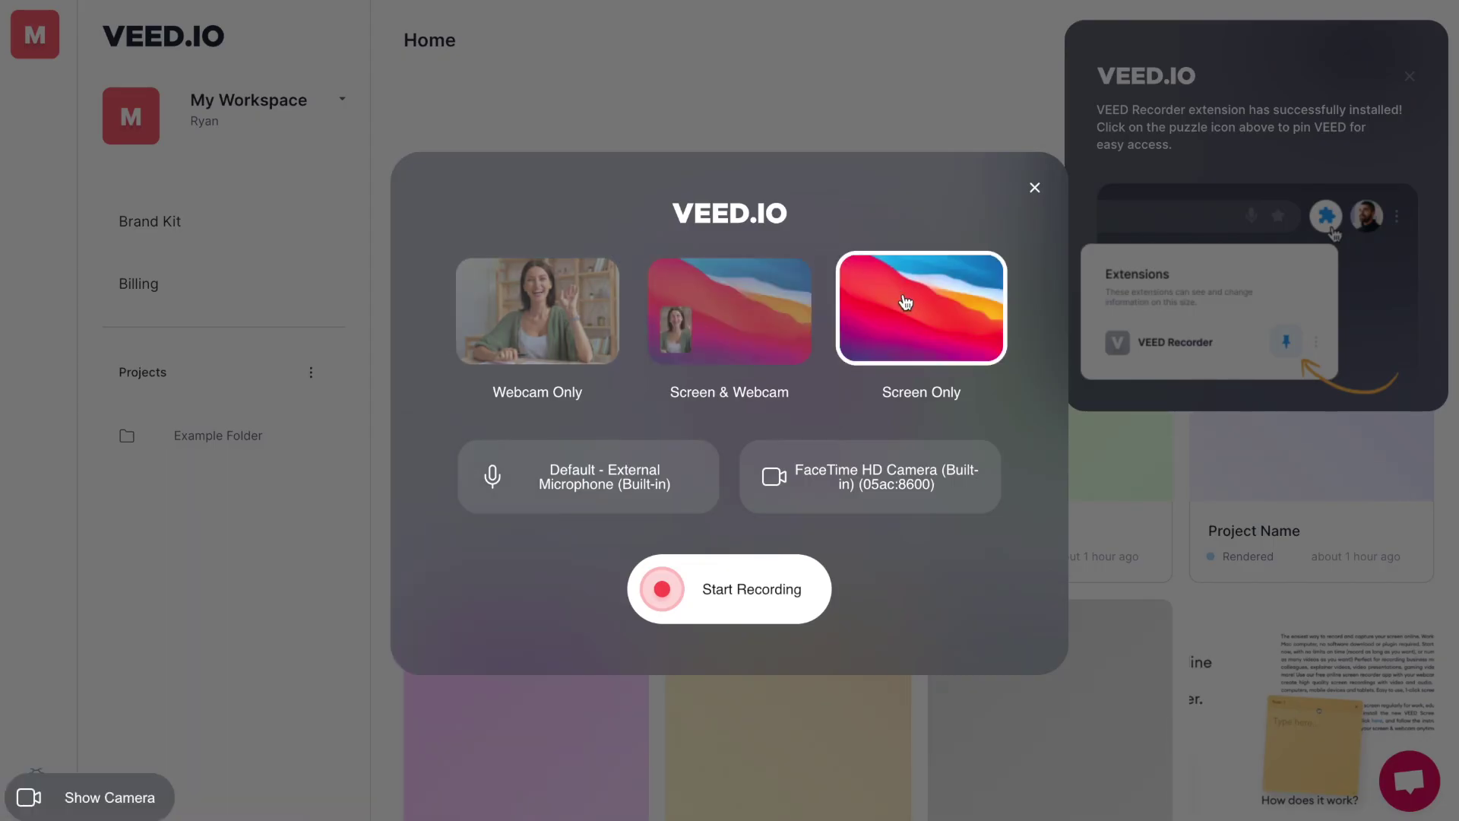
click(711, 336)
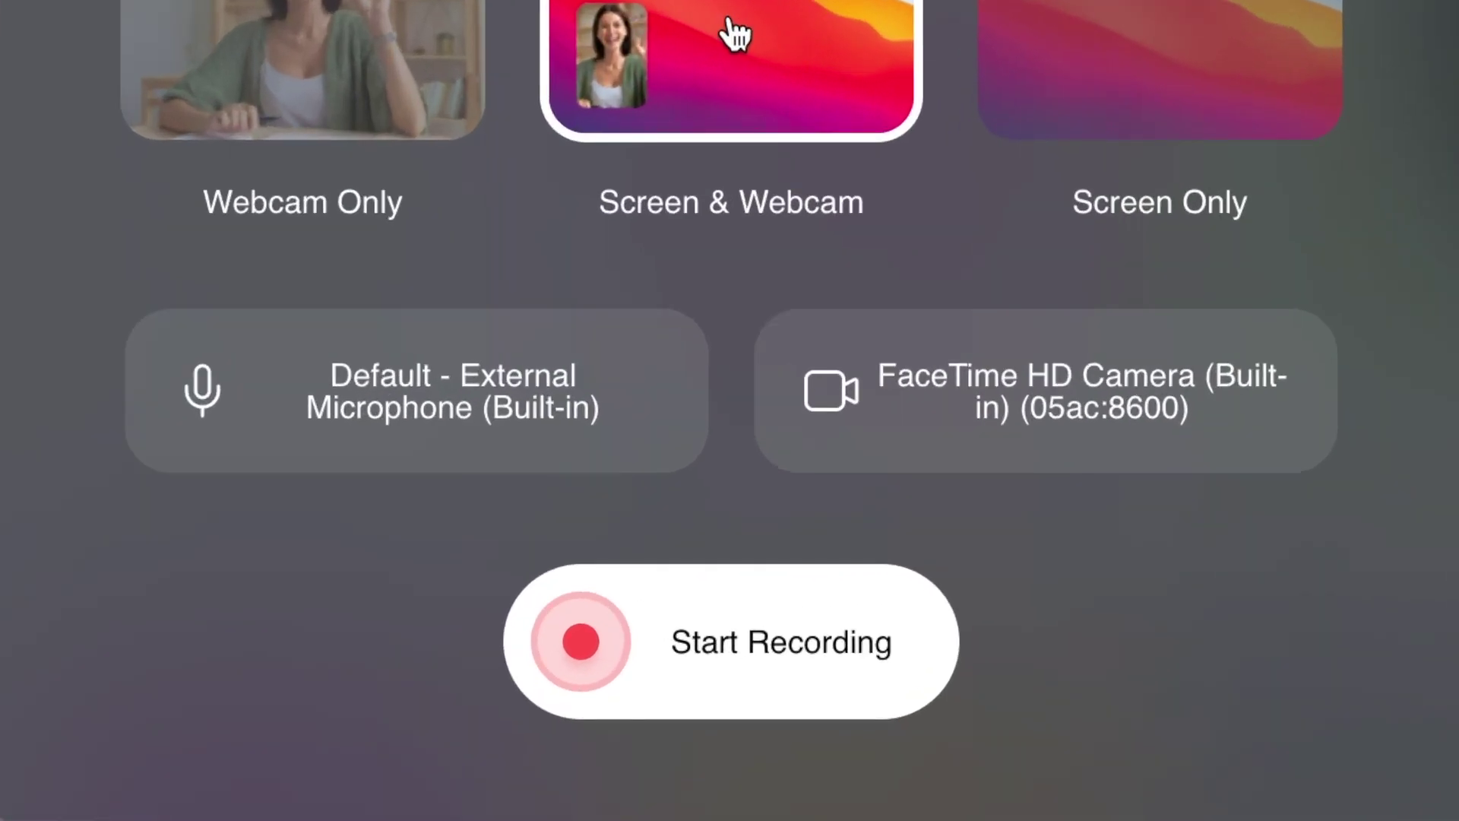
- Select the Default - External Microphone (Built-in) input and start recording
click(524, 411)
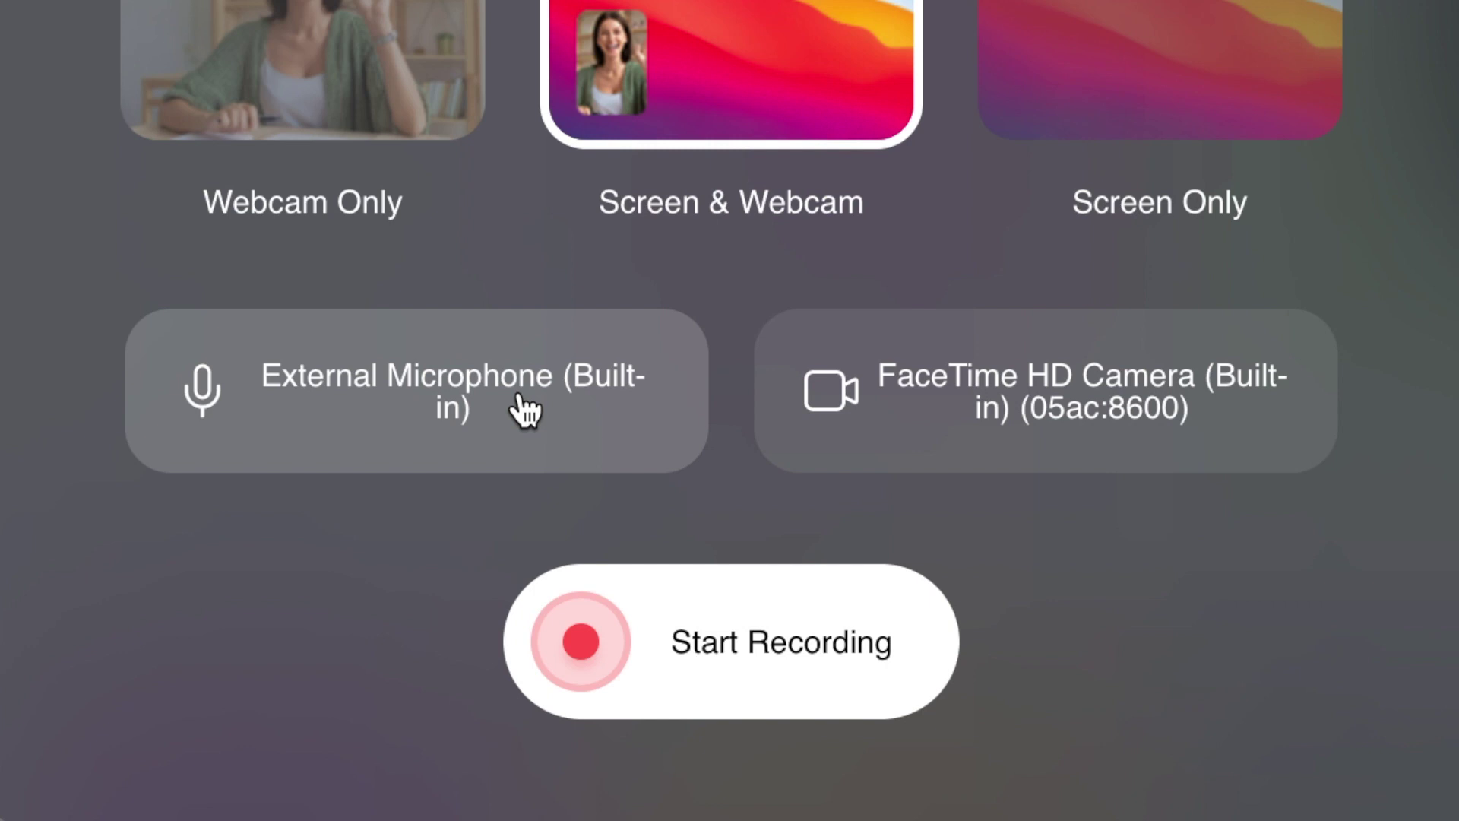
click(524, 410)
click(524, 410)
click(525, 410)
click(554, 397)
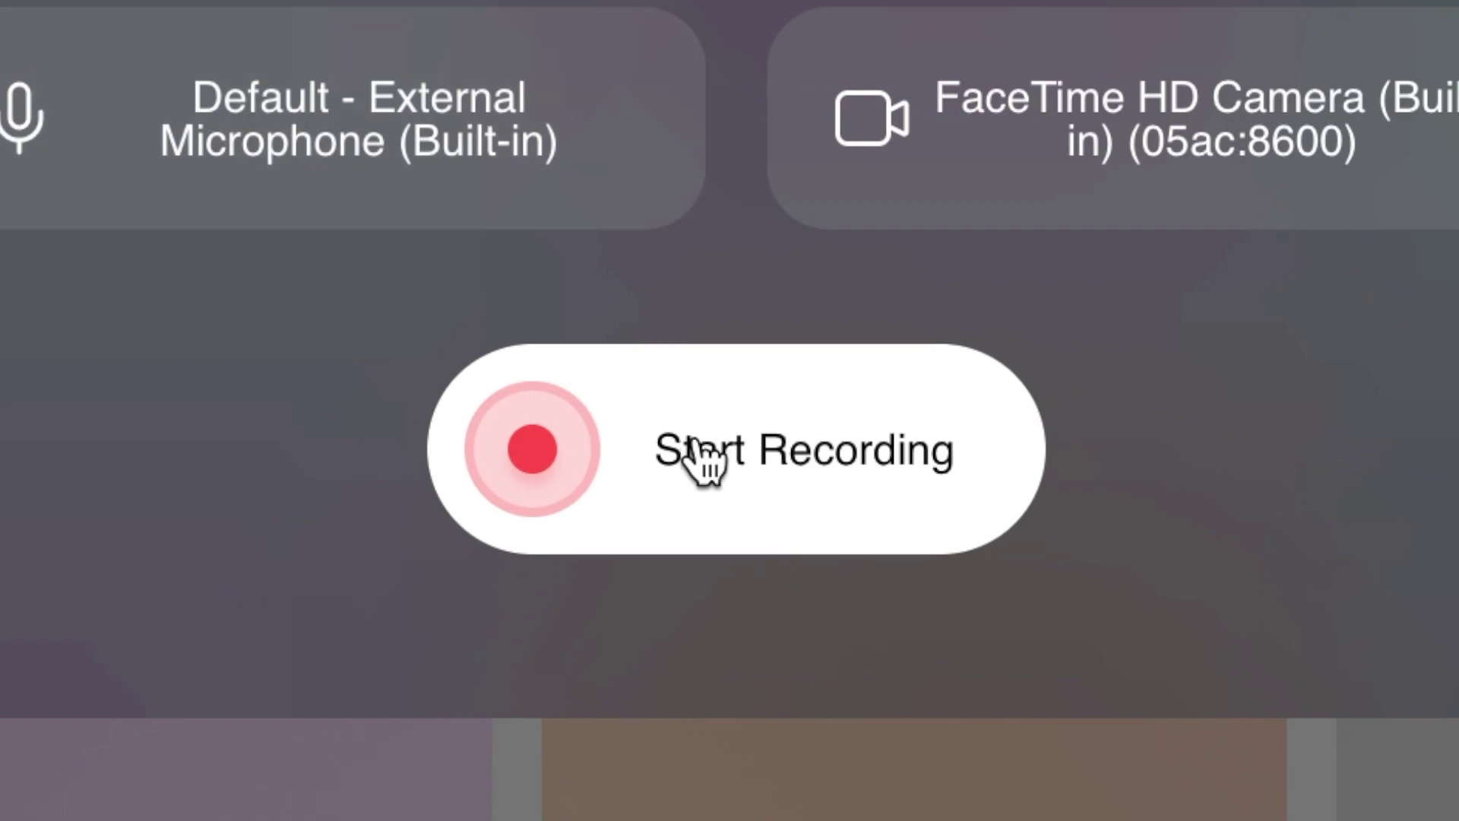
click(703, 456)
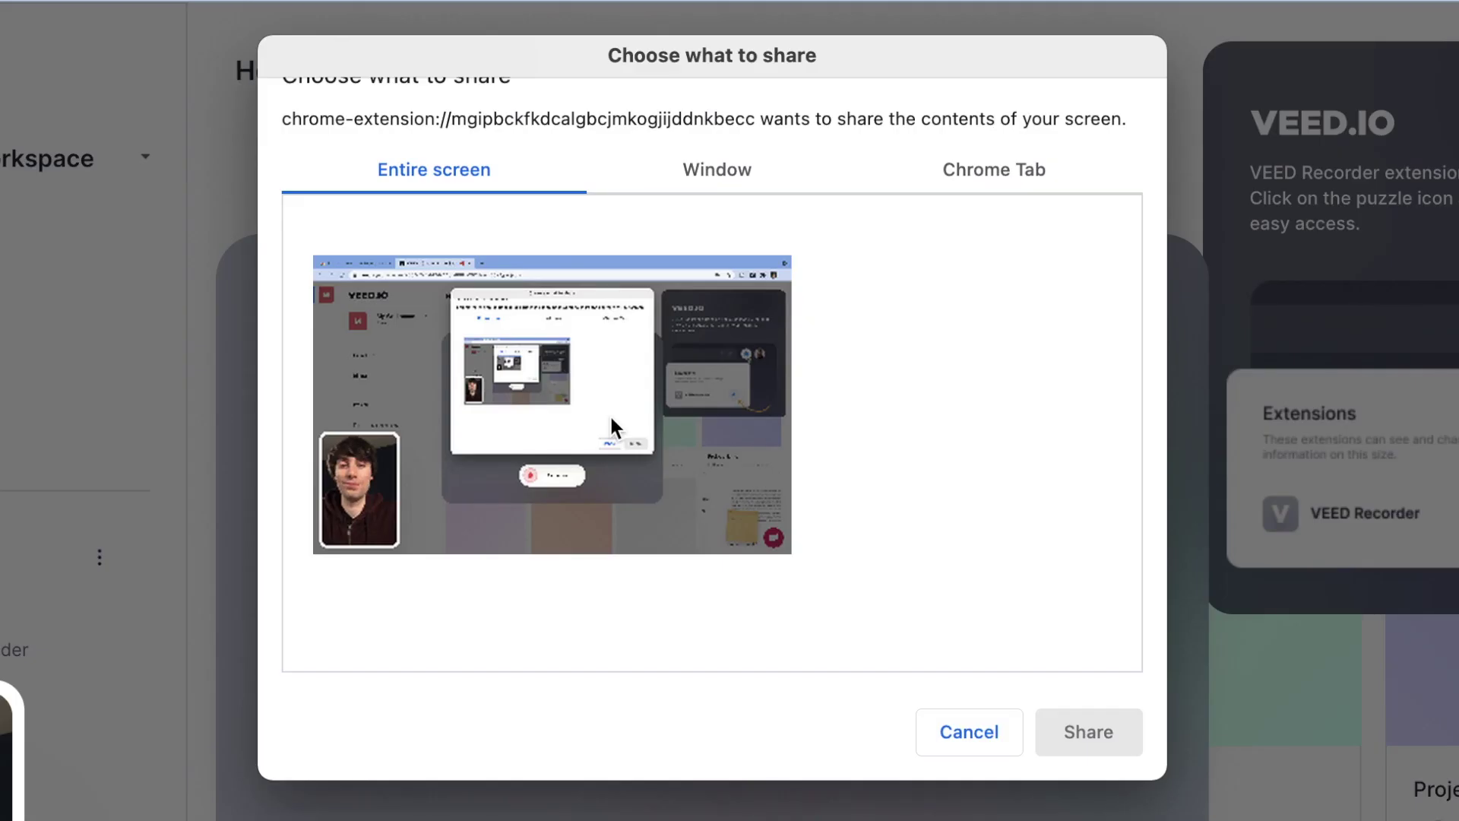
- After viewing the Window and Chrome Tab options, share the Entire screen
click(705, 168)
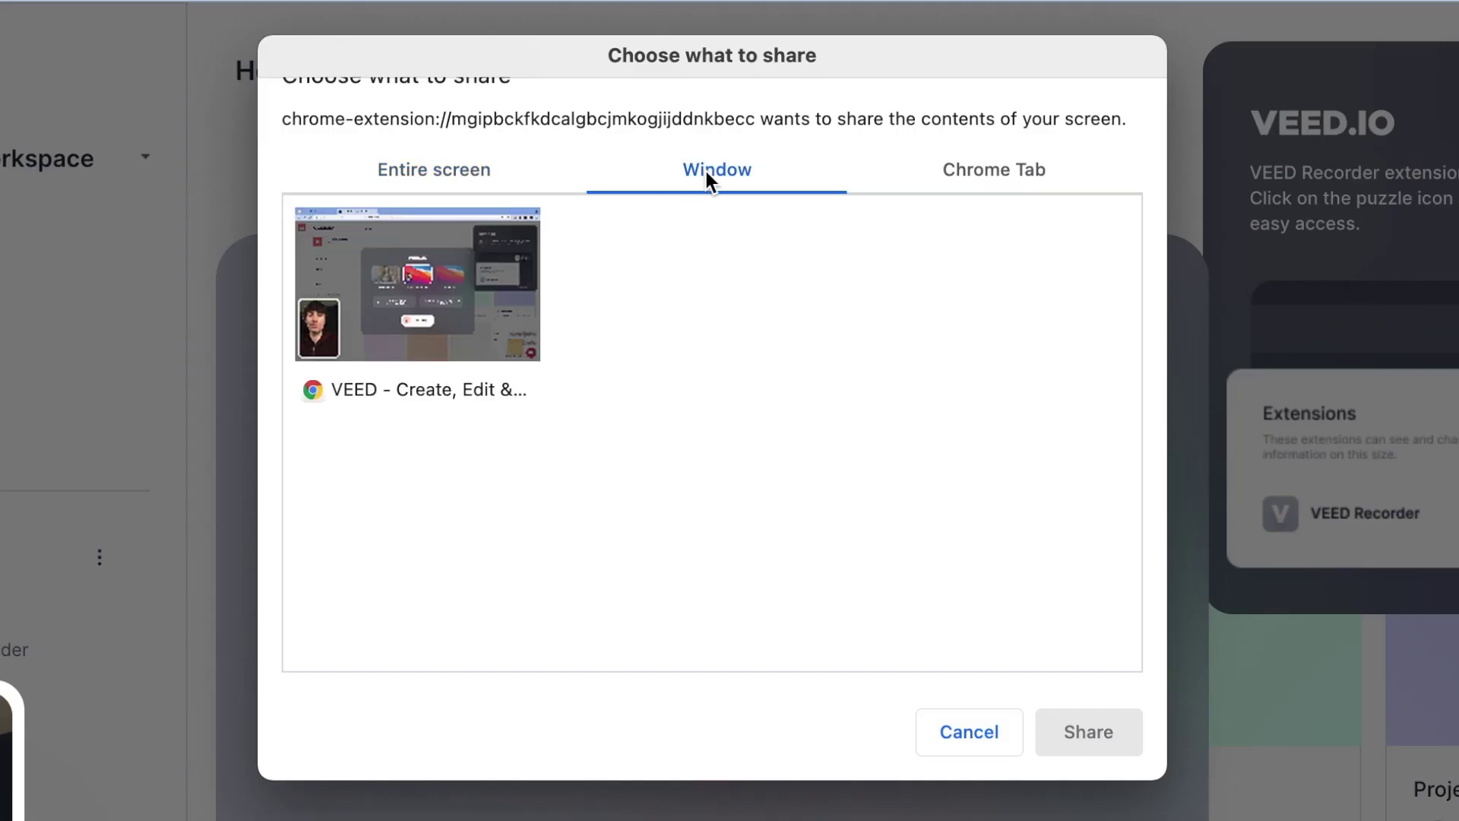
click(1008, 175)
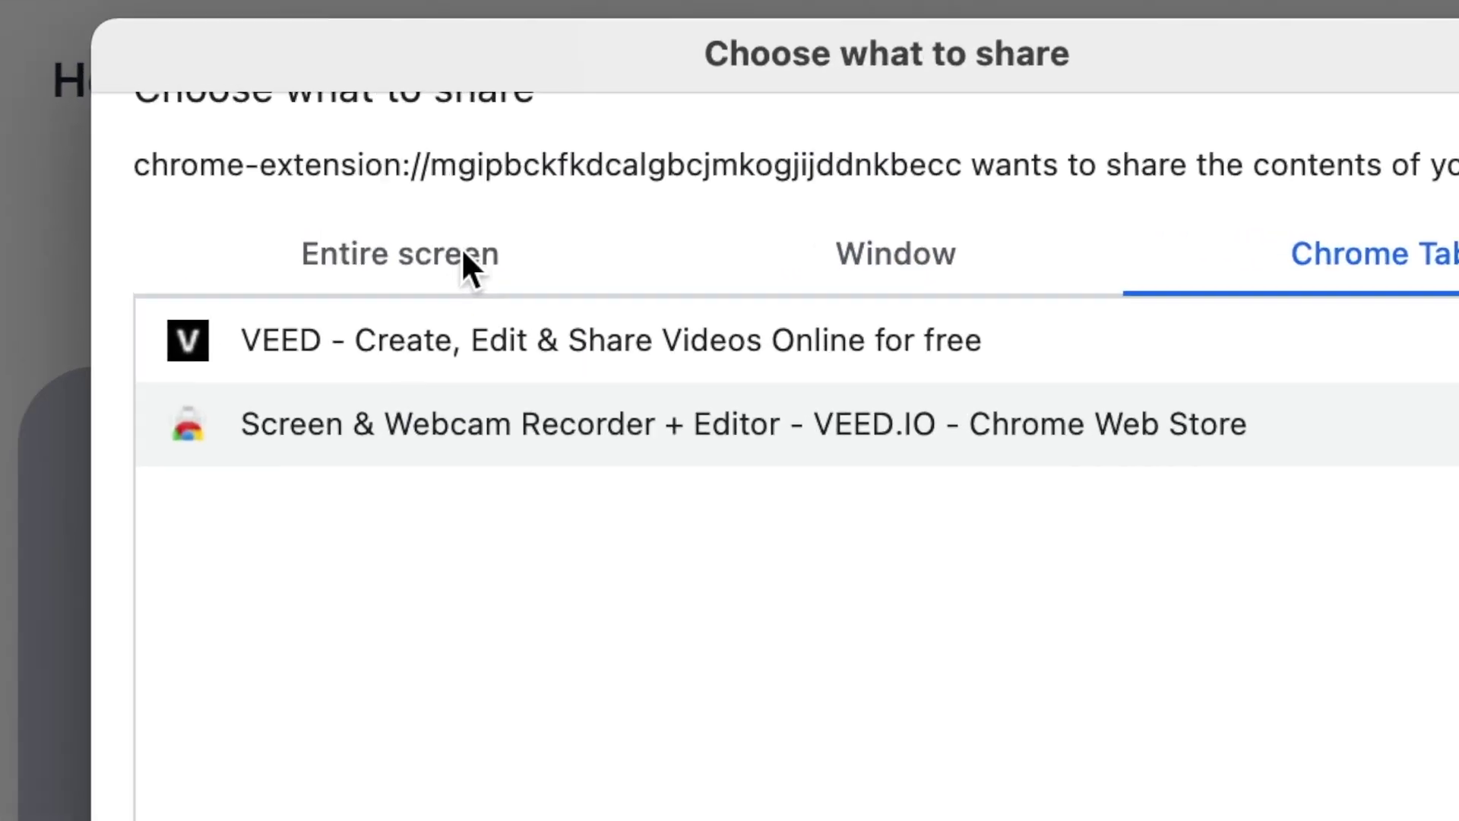
click(470, 169)
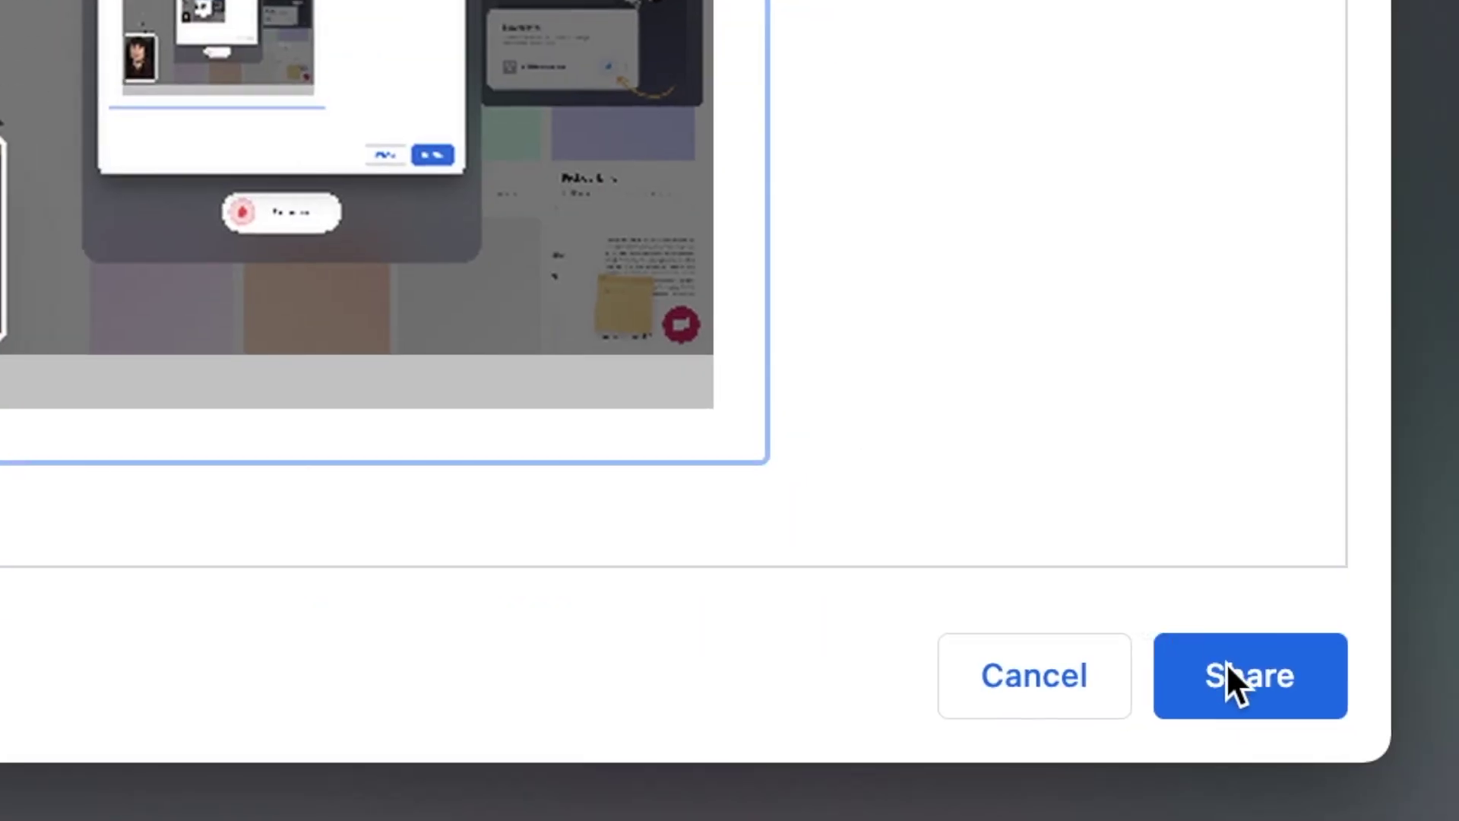
click(1231, 676)
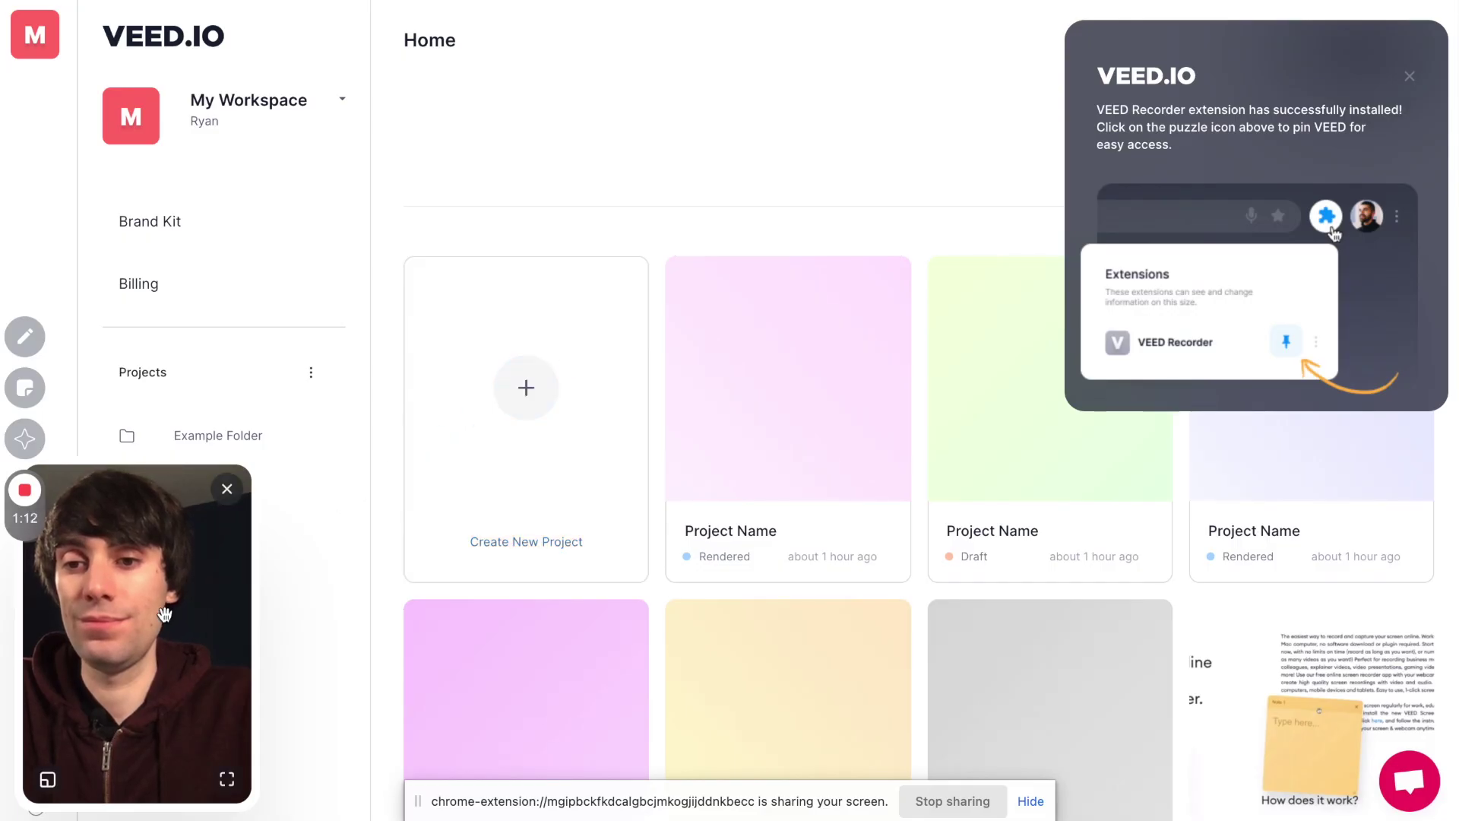
- Enlarge the webcam bubble and move it top-left, then add a sticky note and confetti
drag(248, 479, 515, 30)
drag(401, 164, 1109, 251)
click(136, 697)
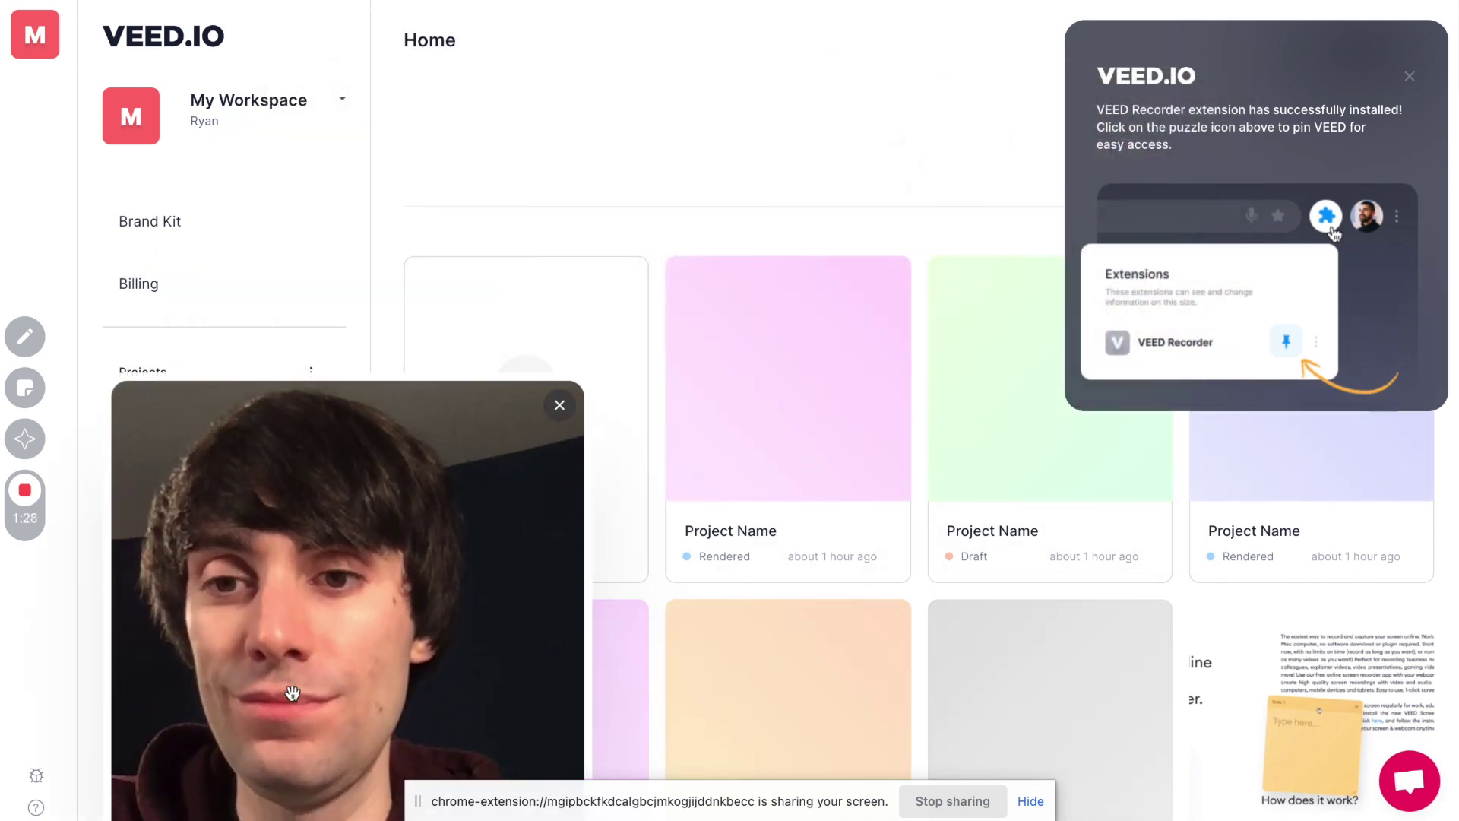
drag(293, 691, 251, 330)
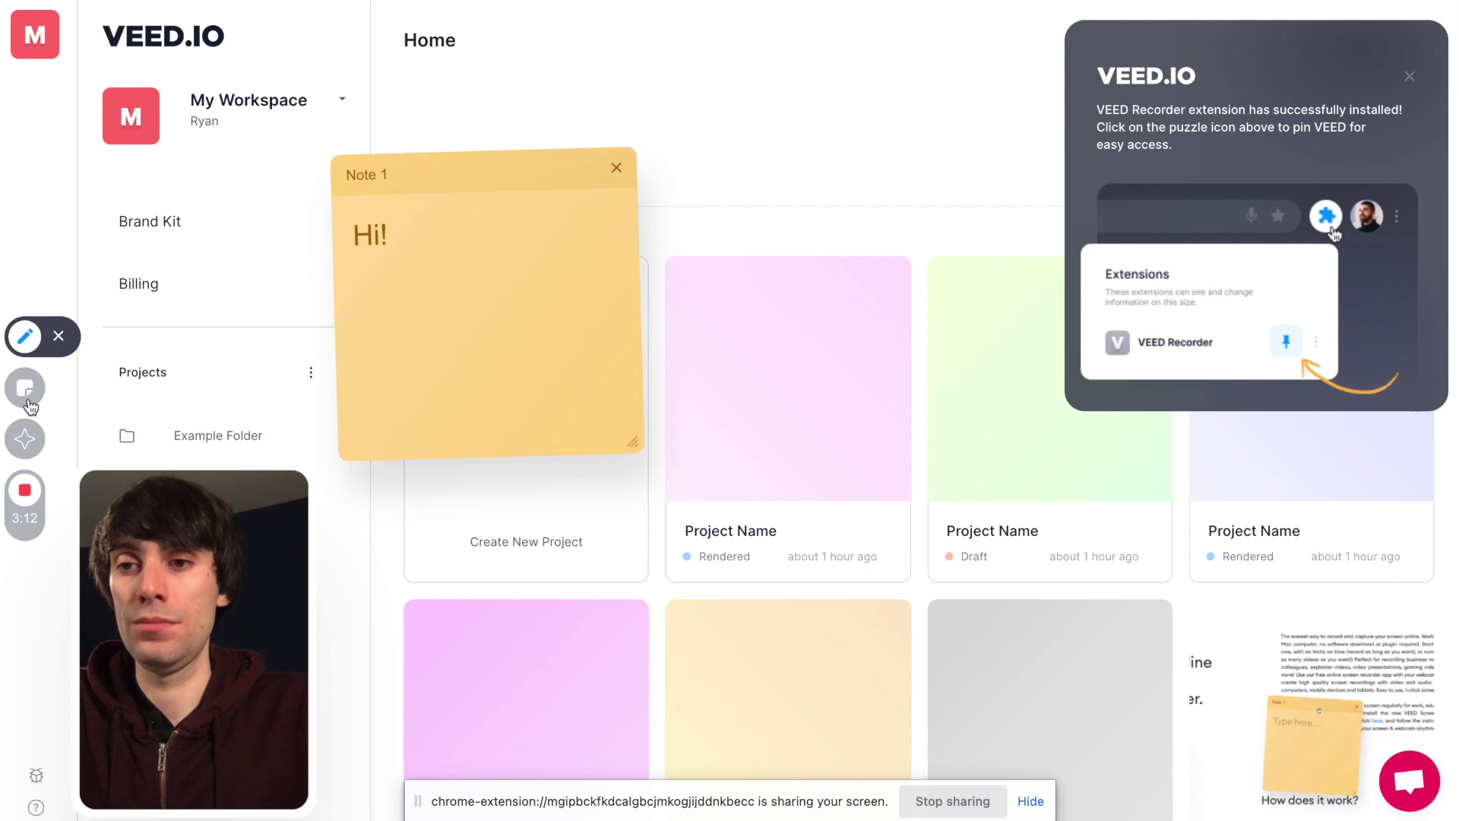
click(26, 389)
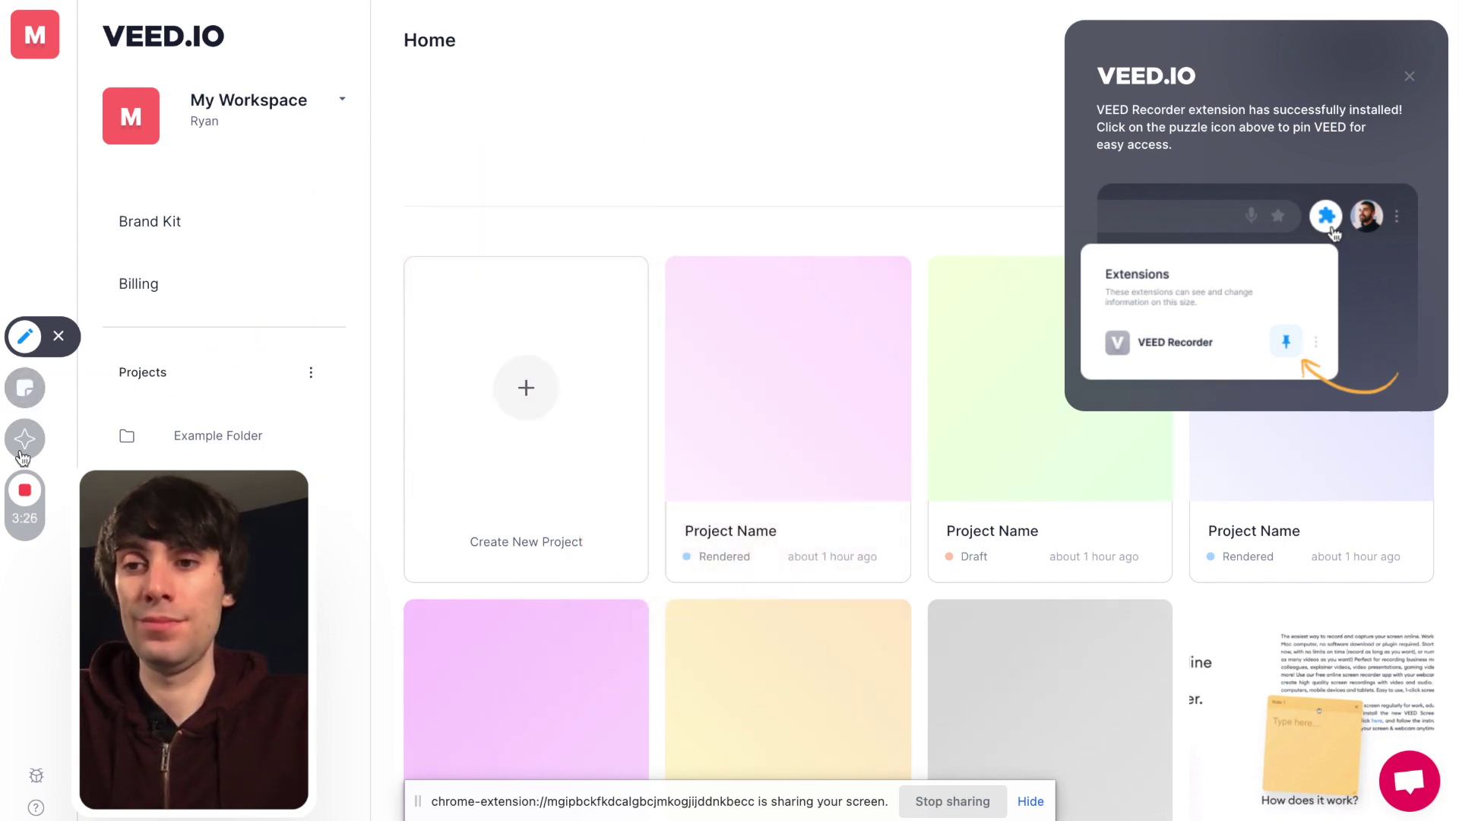
click(23, 448)
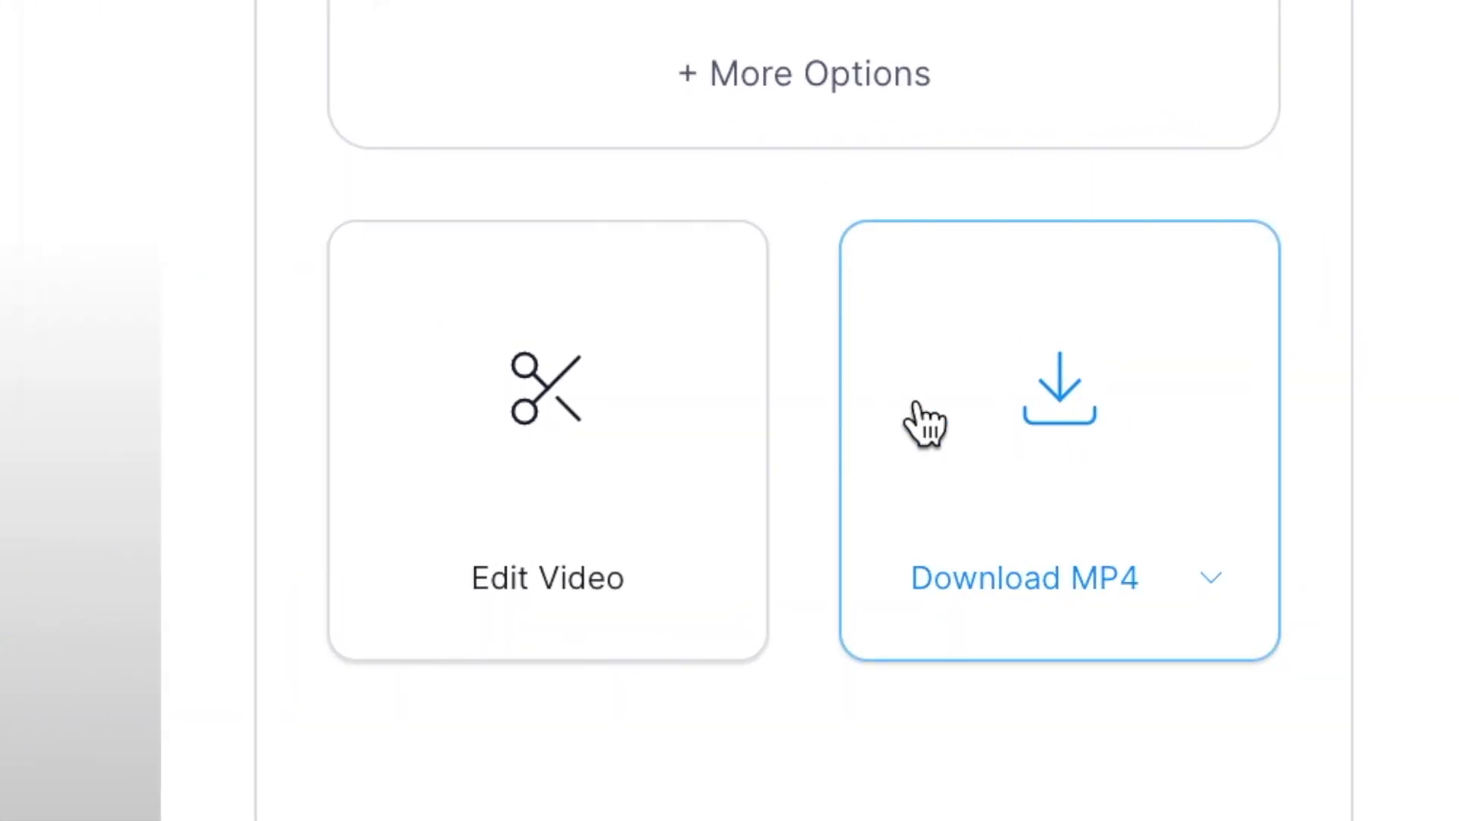
- Open the finished recording in the VEED editor from the Edit Video card
click(612, 409)
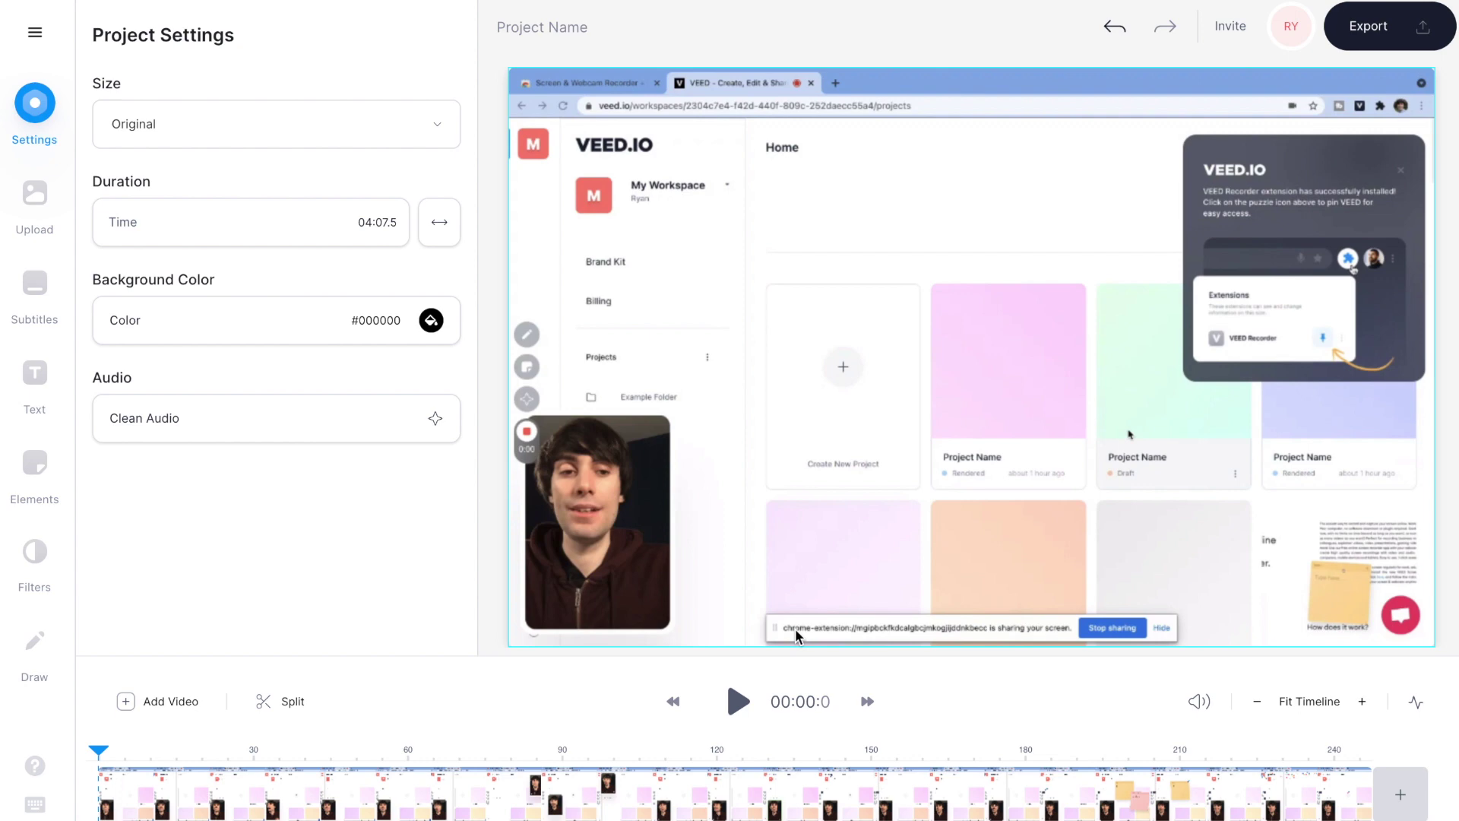
- Split the clip at about 1:31 and 1:55, then delete the middle section
click(666, 791)
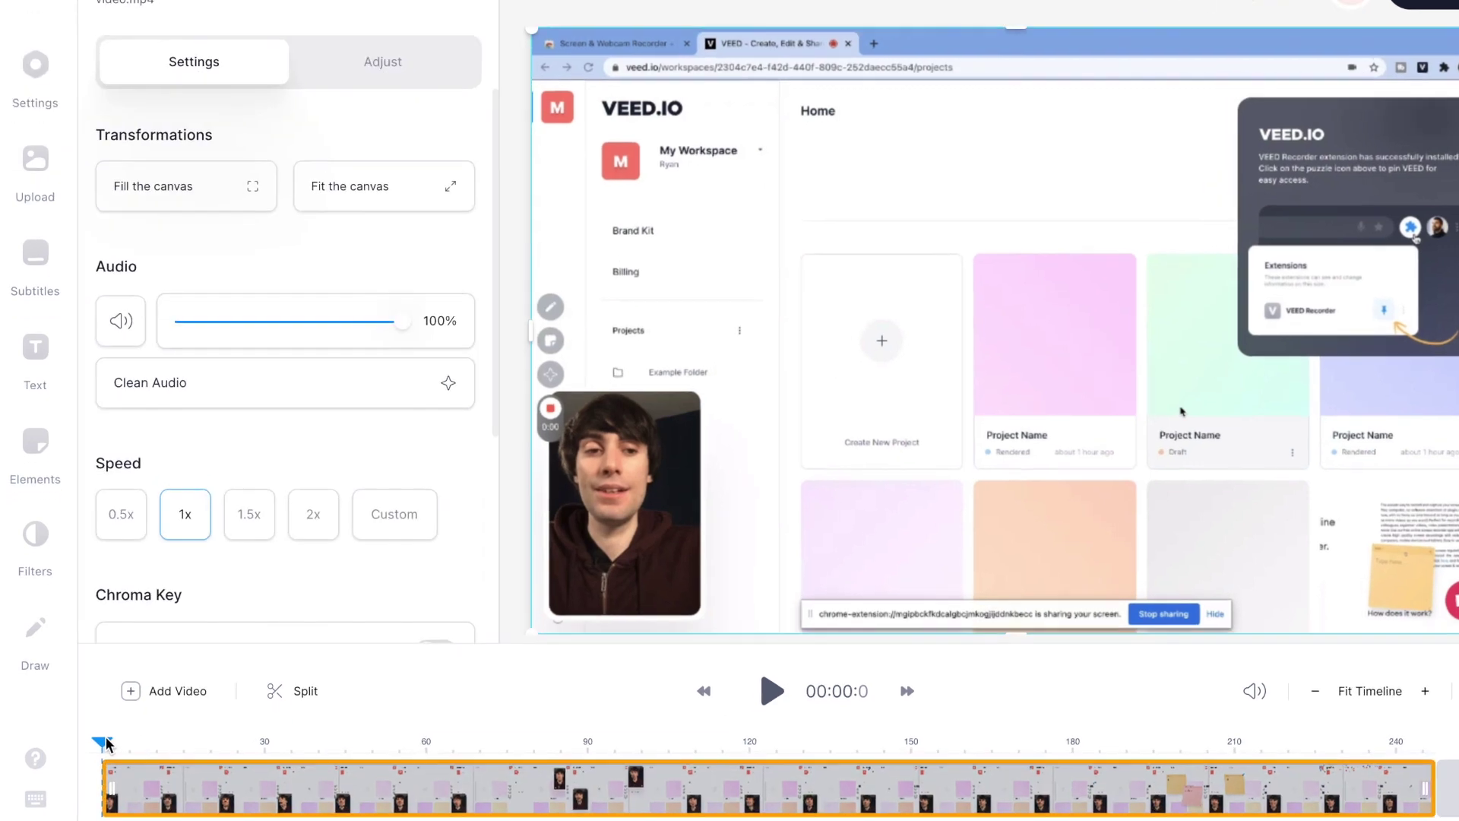
drag(98, 751, 397, 729)
drag(641, 616, 943, 598)
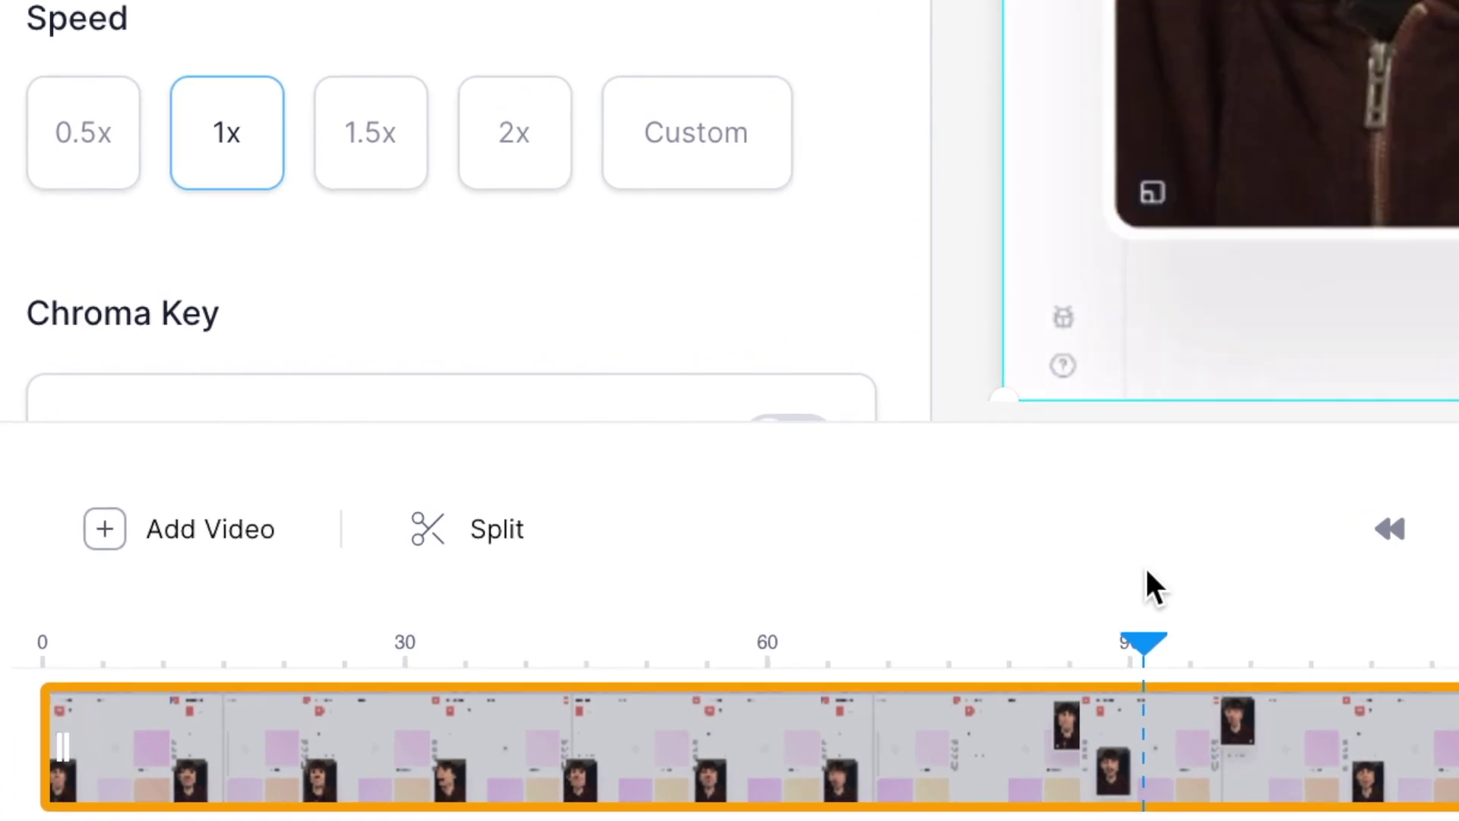
click(454, 546)
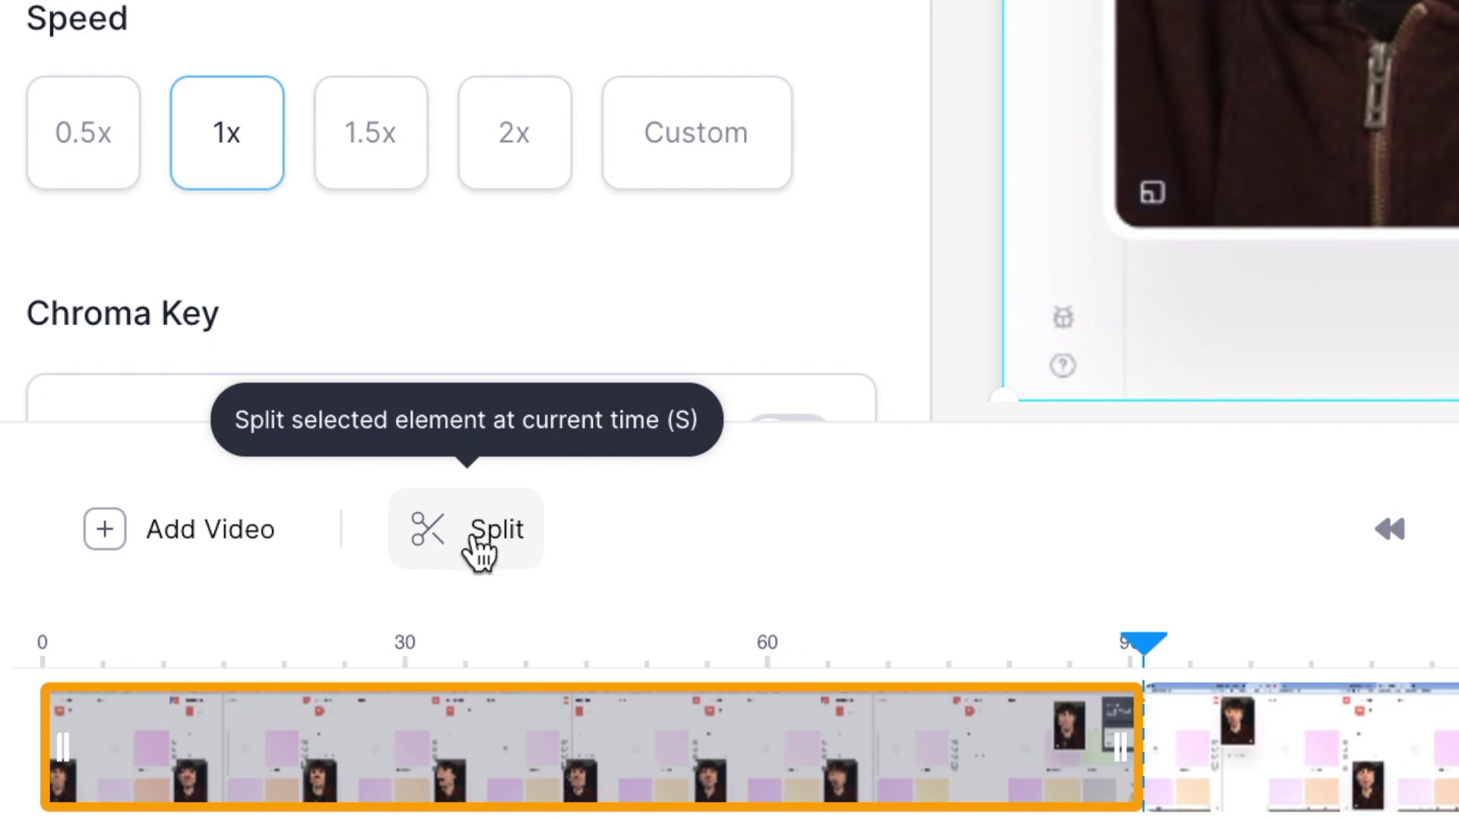
drag(1160, 648, 934, 622)
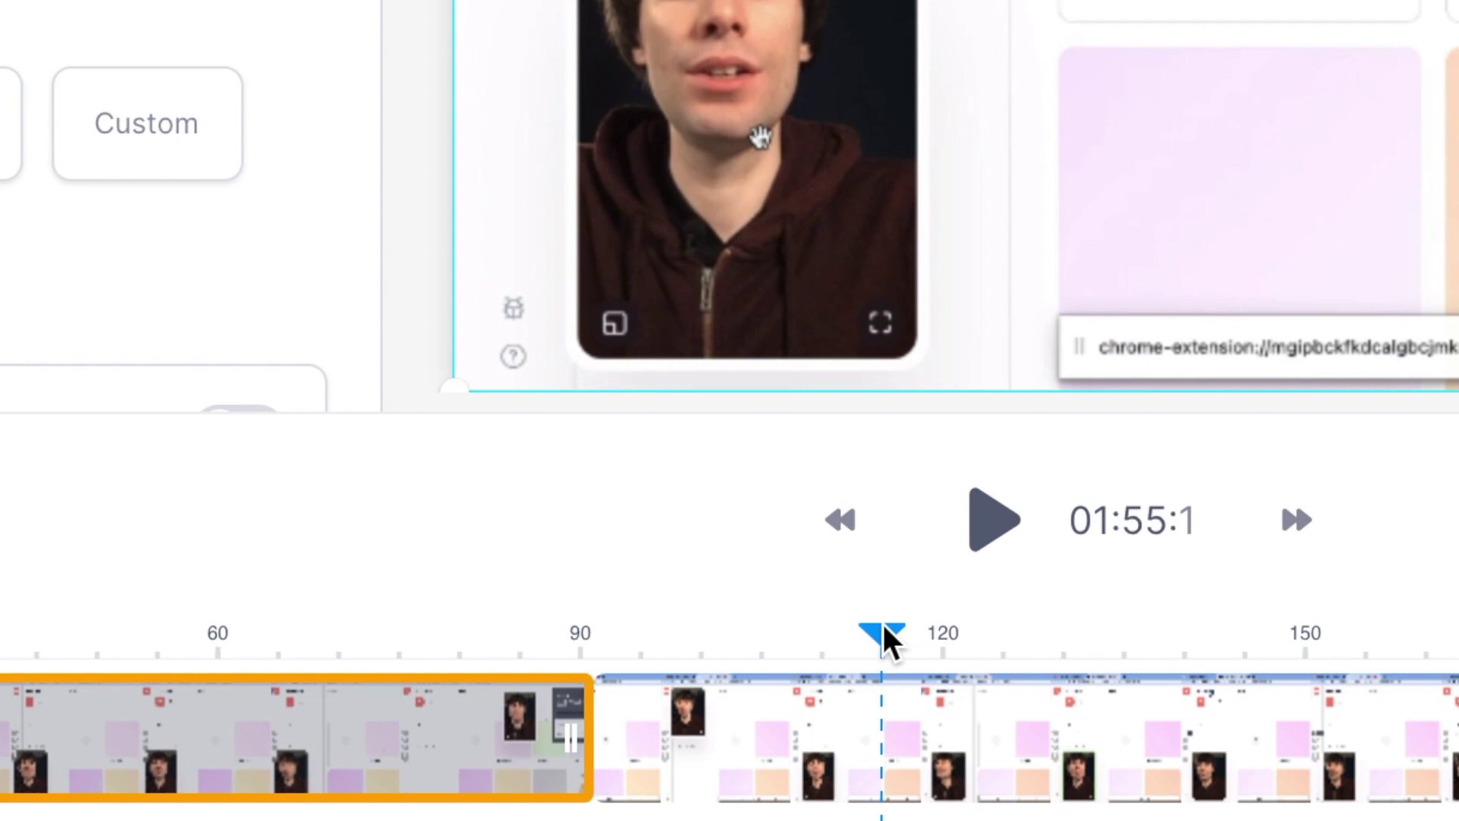
click(896, 729)
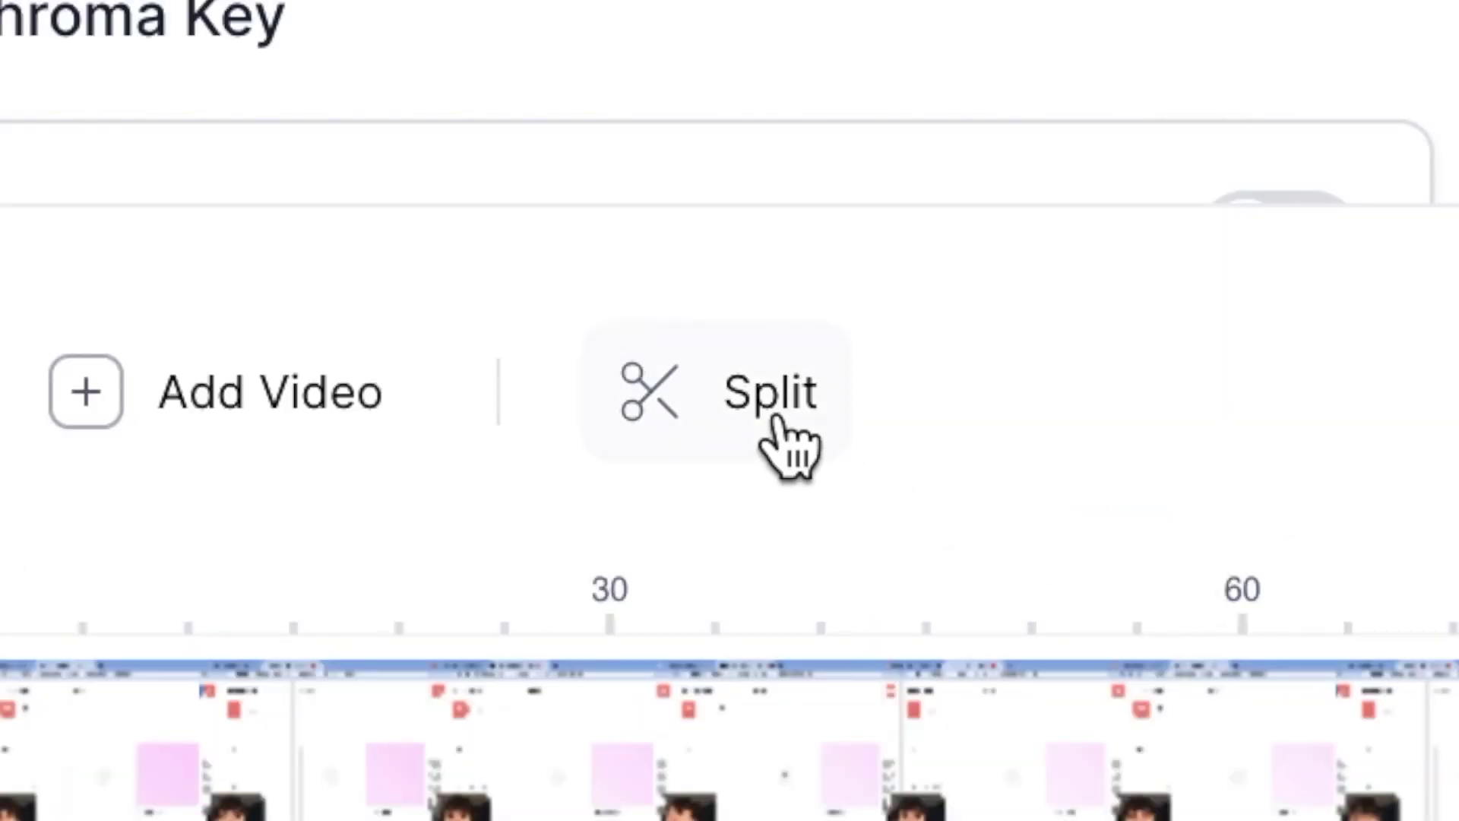
click(776, 411)
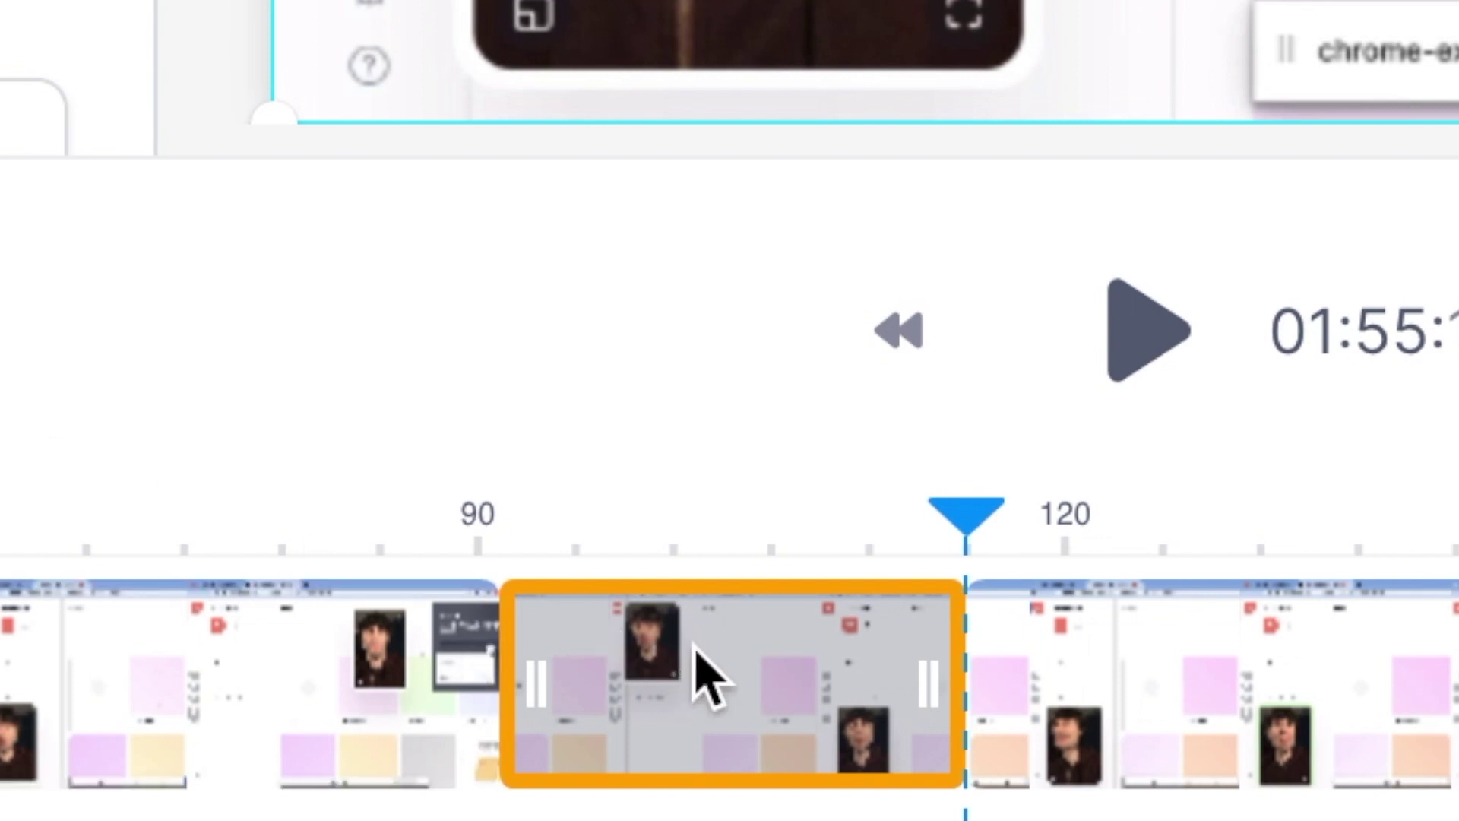
key(Delete)
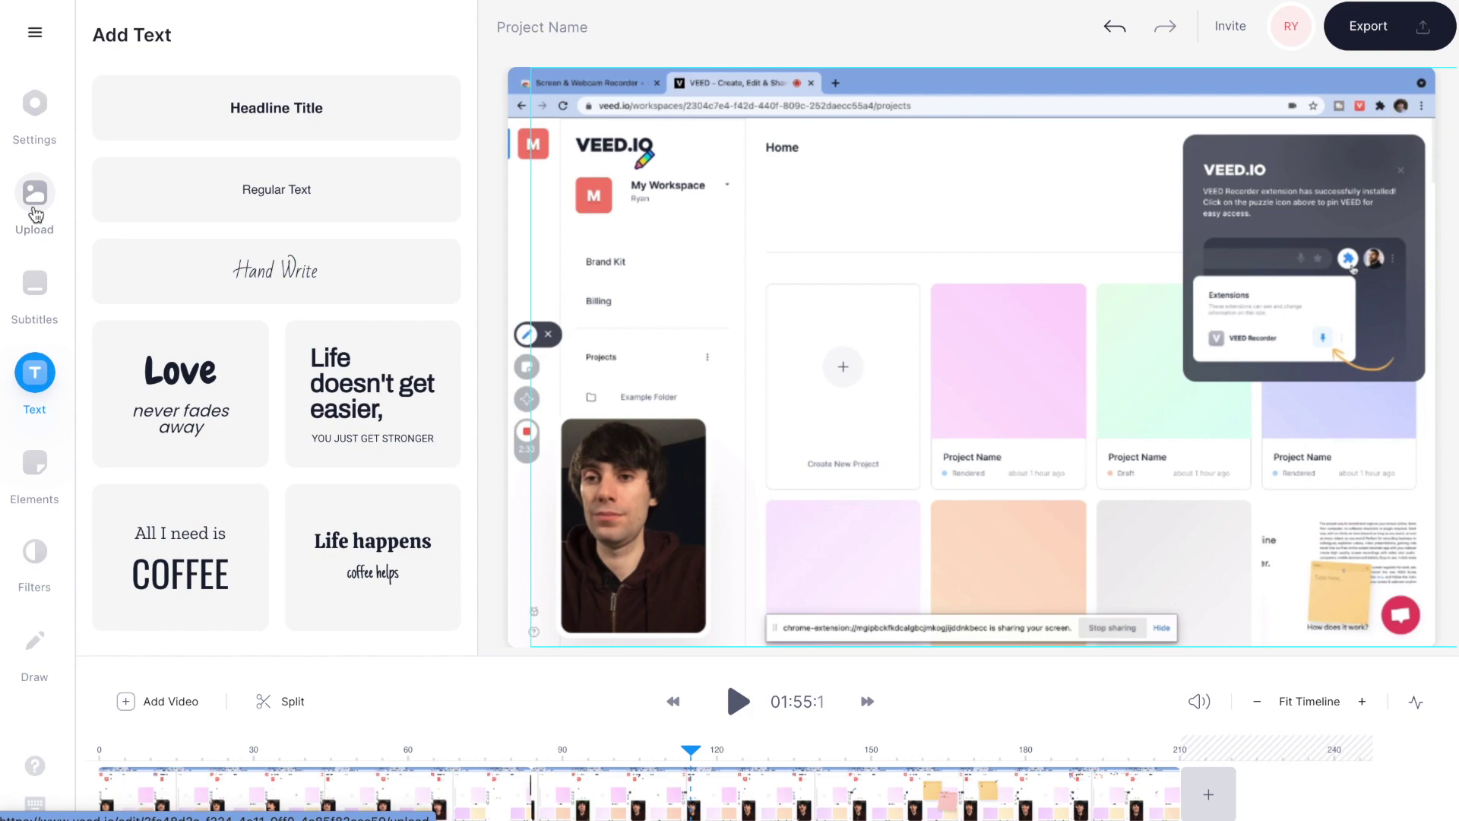
- Start Auto Transcribe subtitles with the language set to English (Great Britain)
click(34, 209)
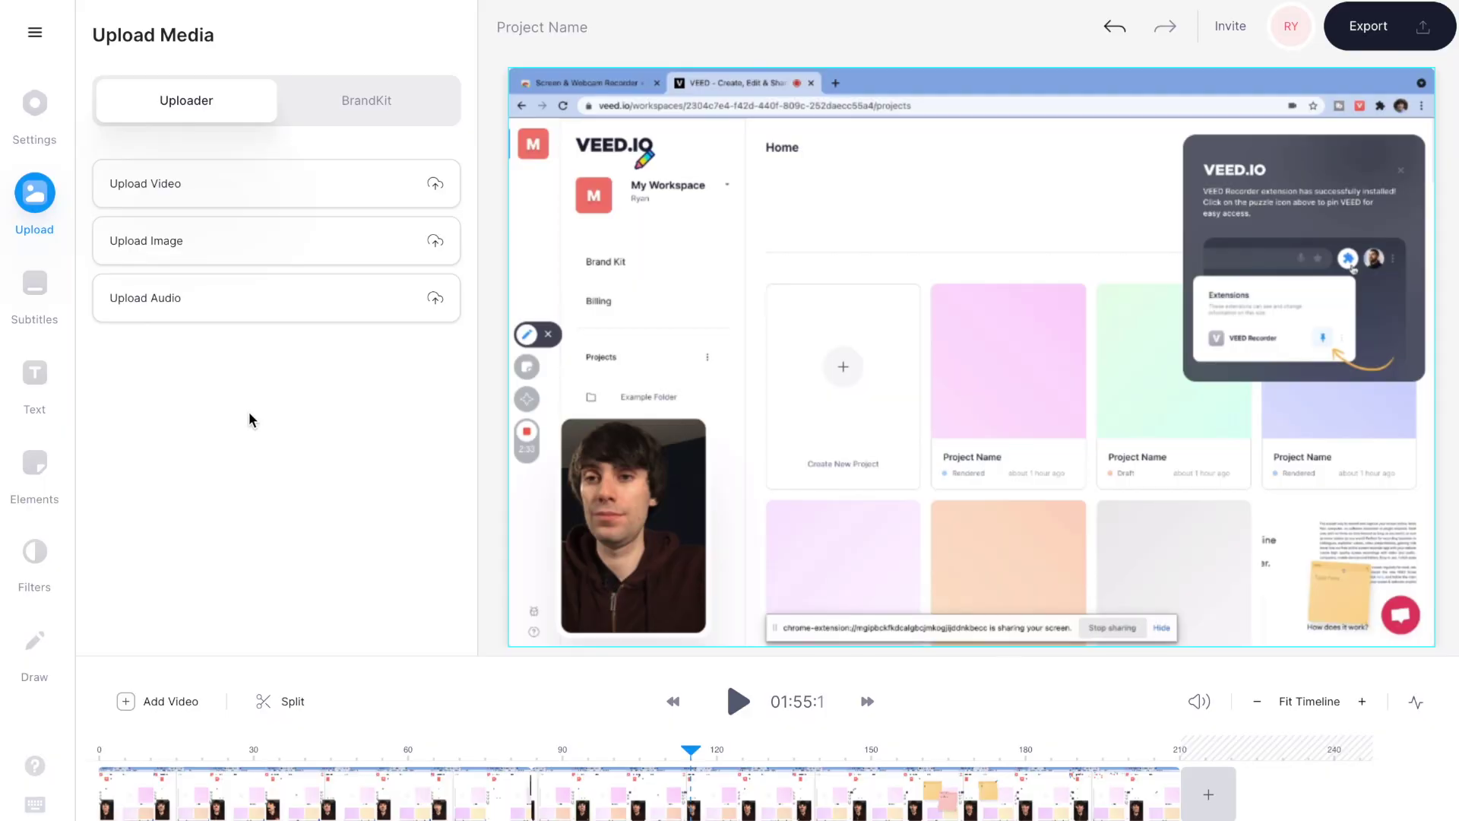
click(38, 298)
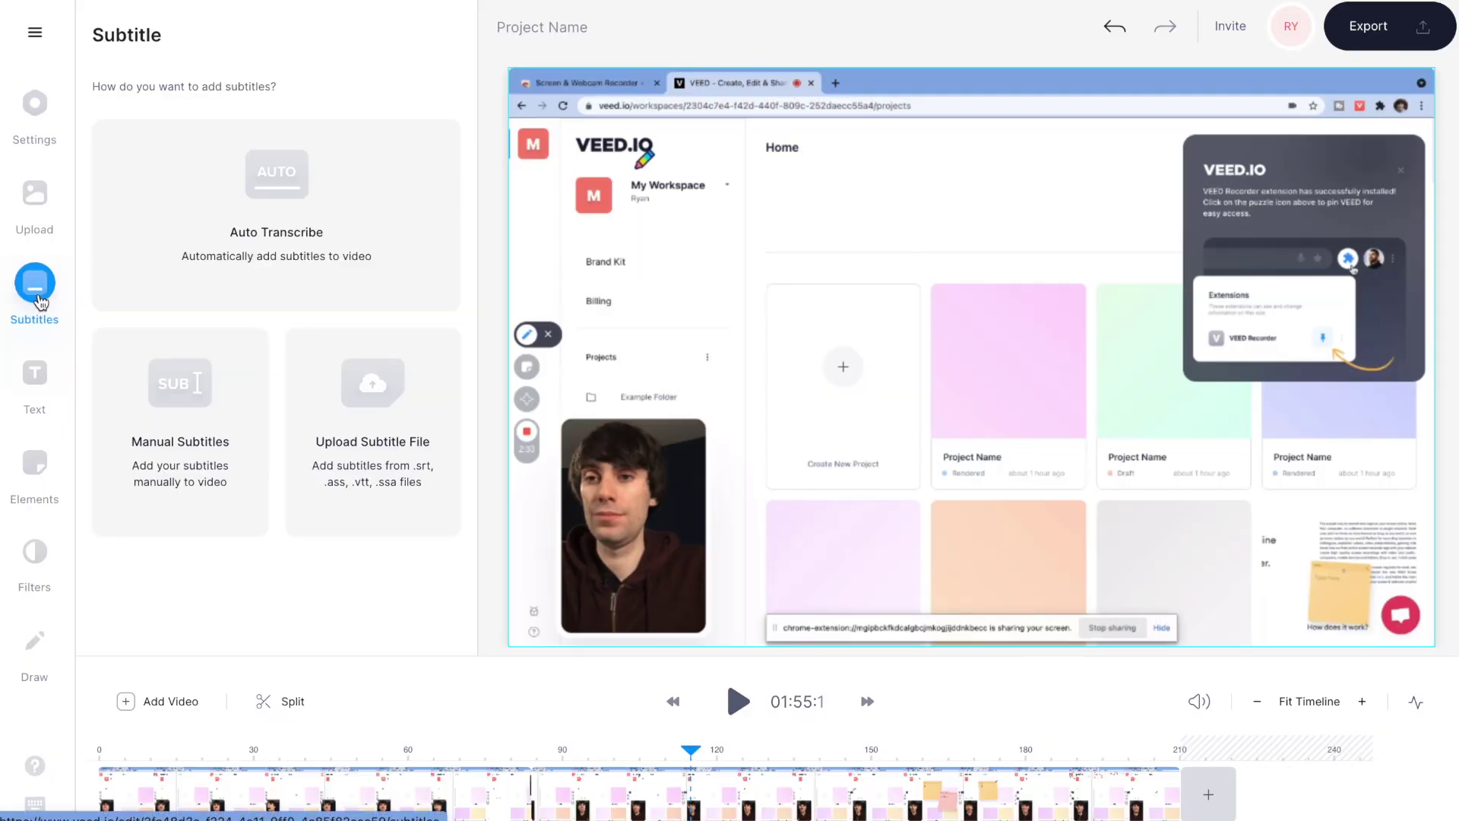
click(267, 218)
click(326, 150)
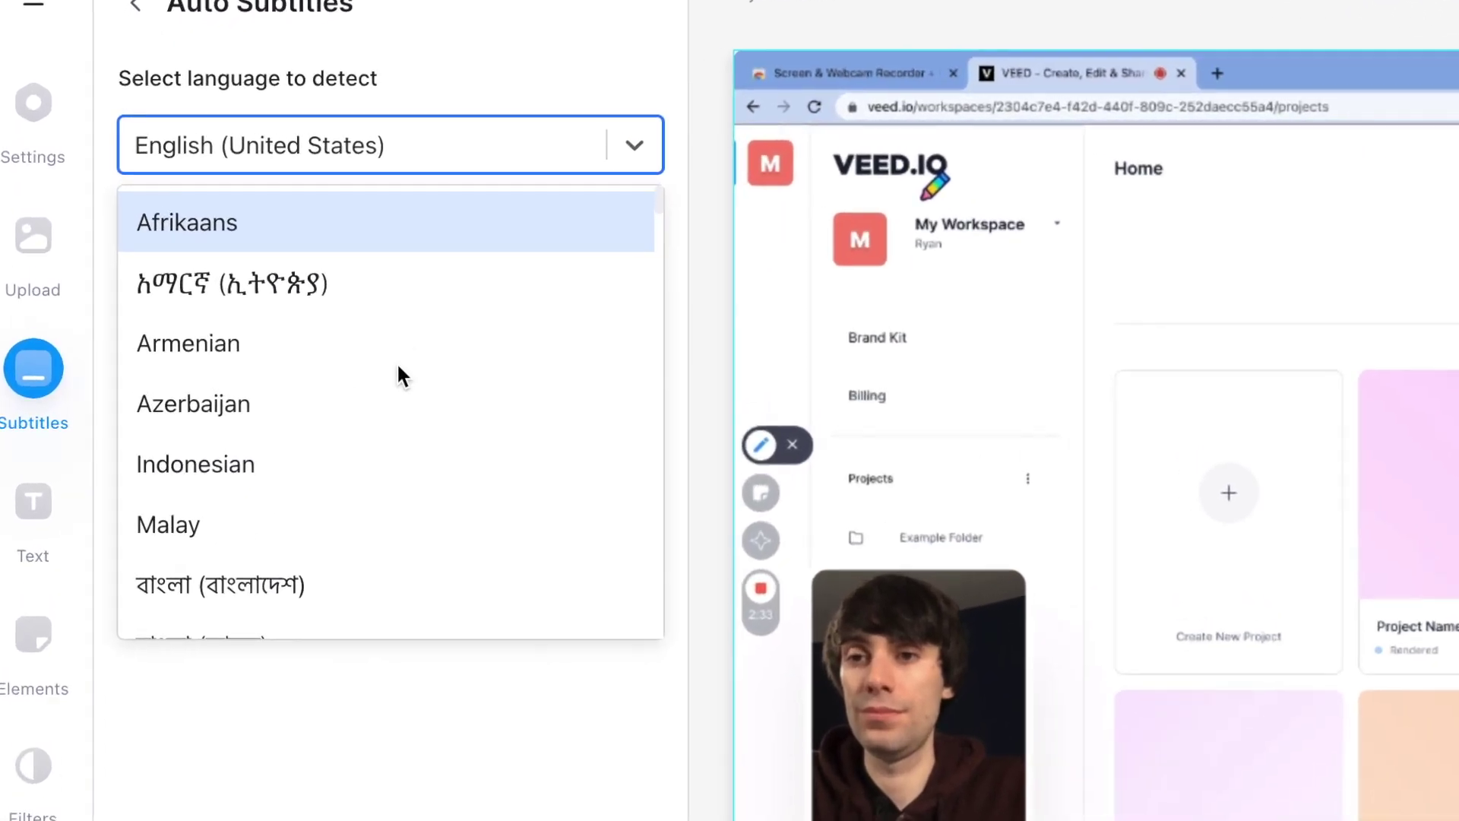
scroll(291, 289, down, 2)
scroll(466, 430, down, 3)
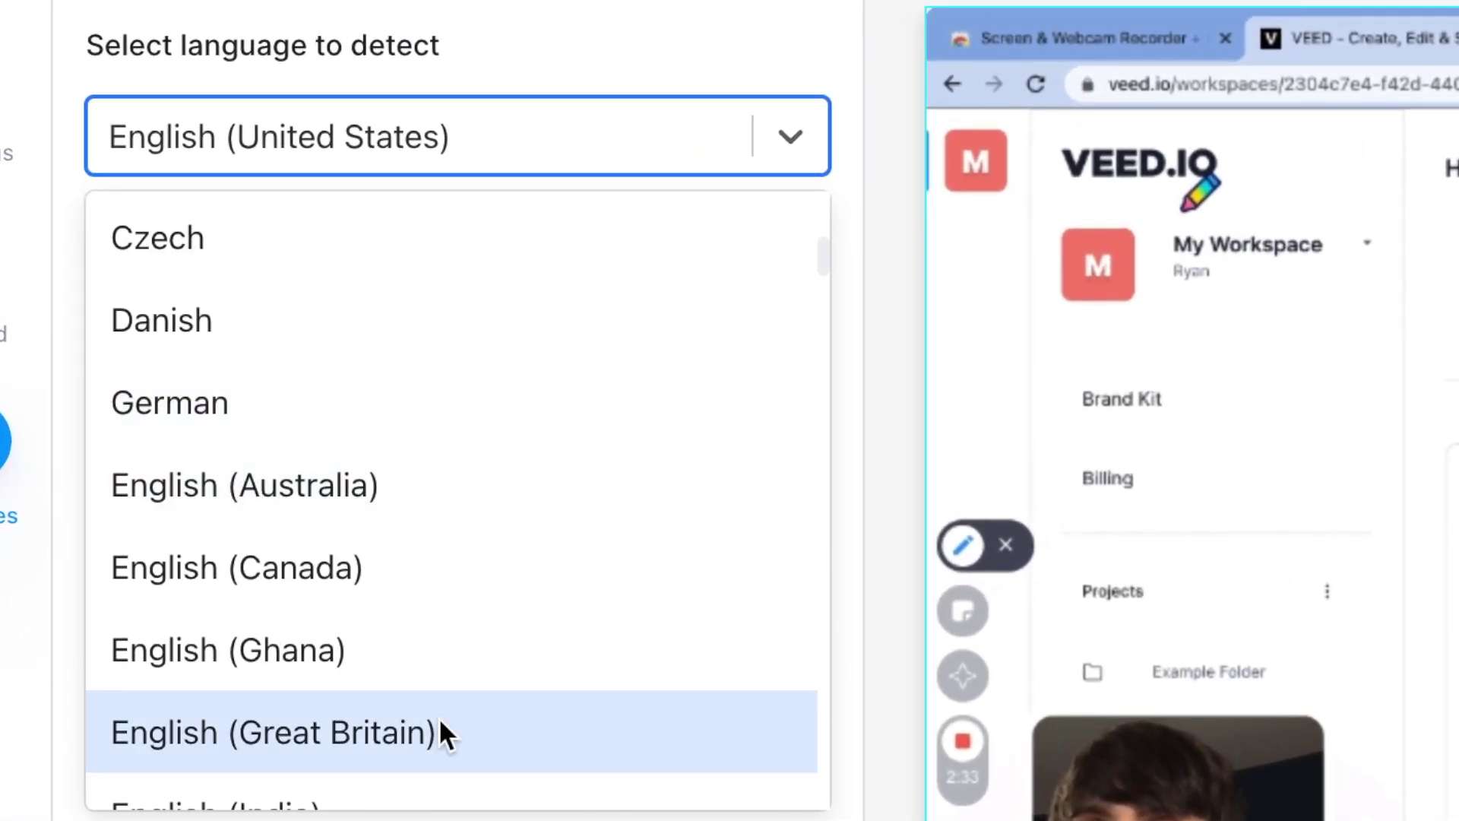
click(441, 722)
click(443, 463)
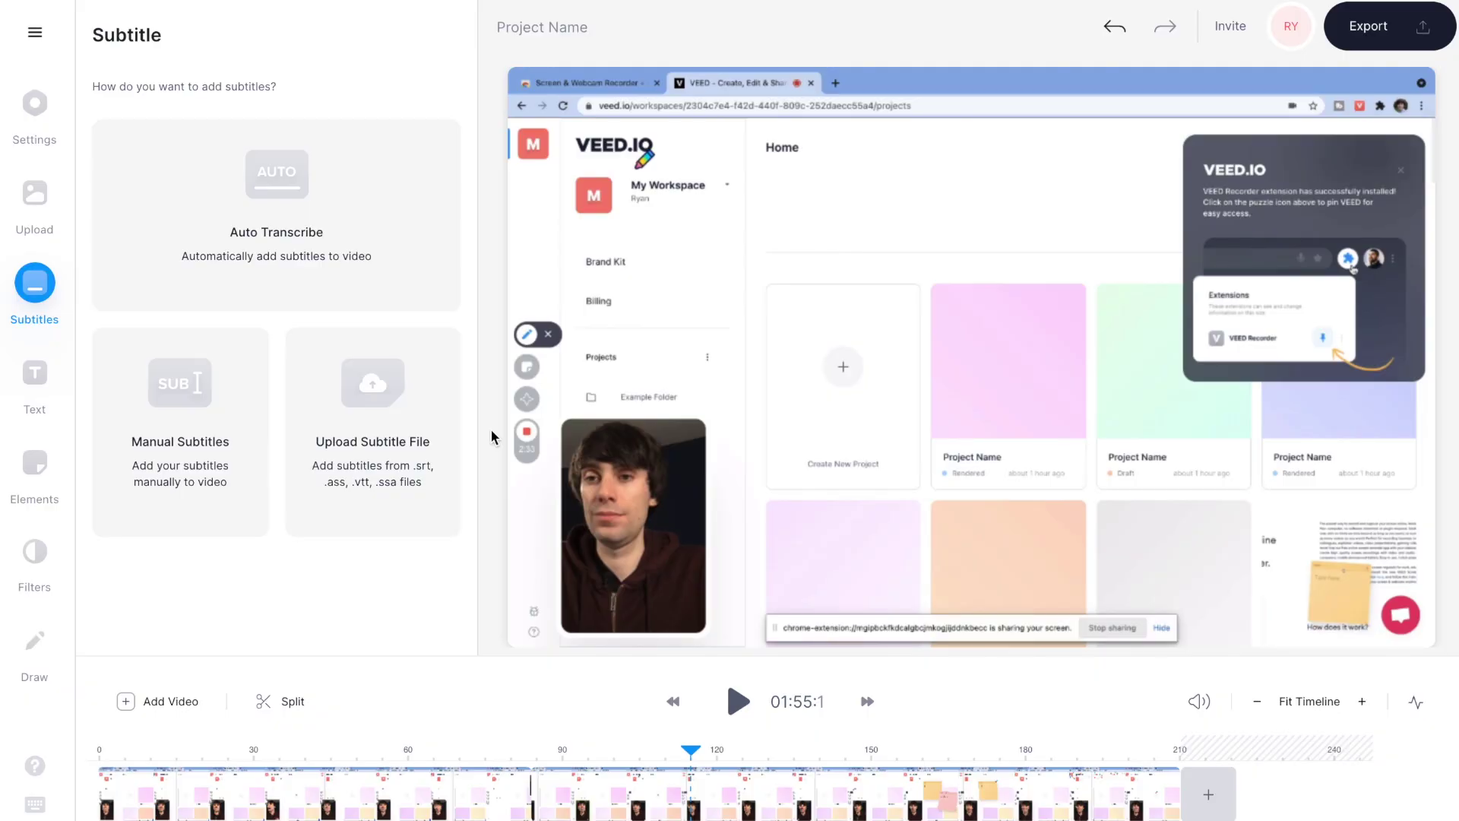
- Export the edited video using the HD preset
click(1367, 35)
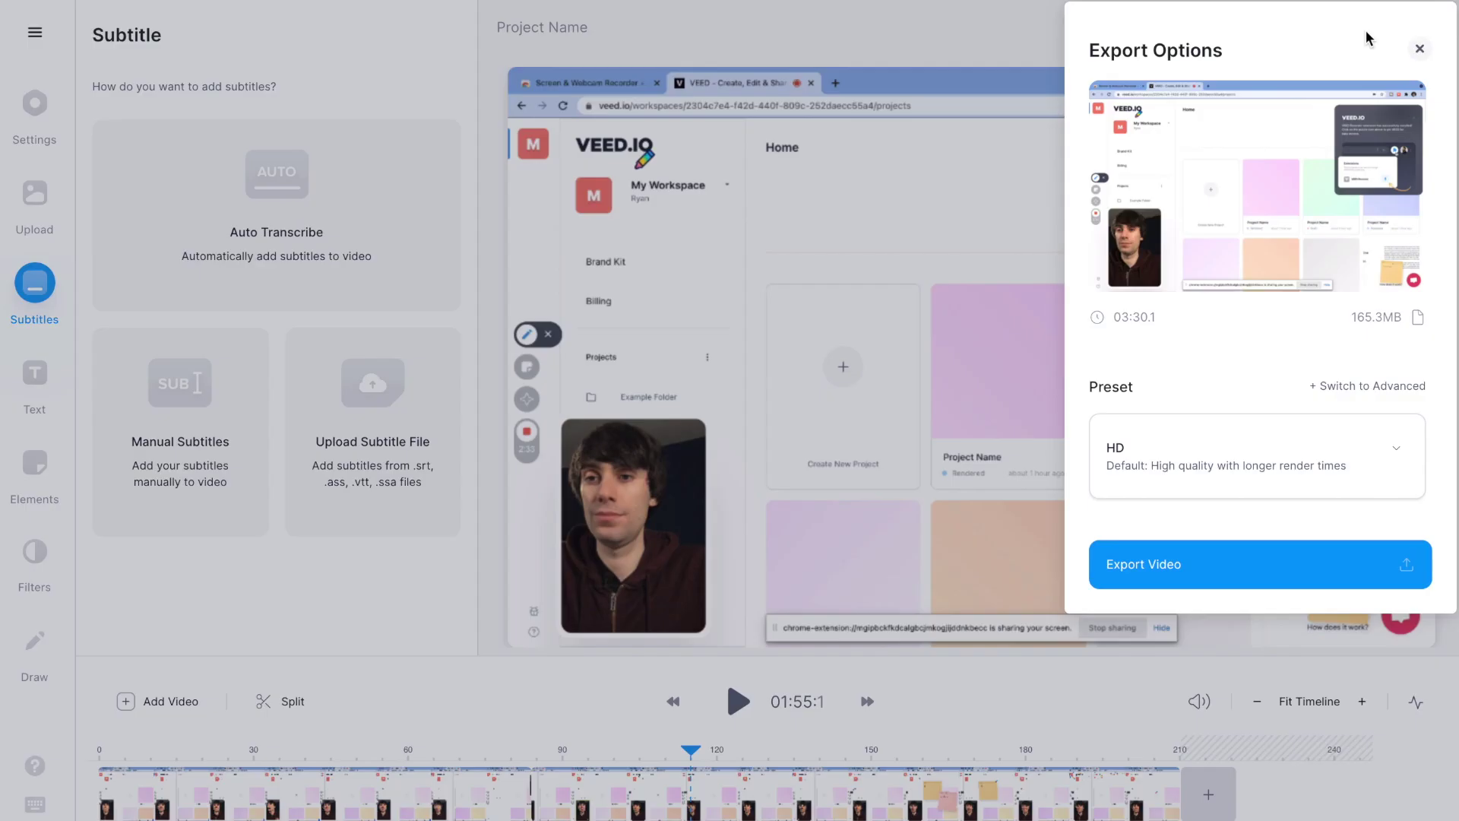
click(1296, 563)
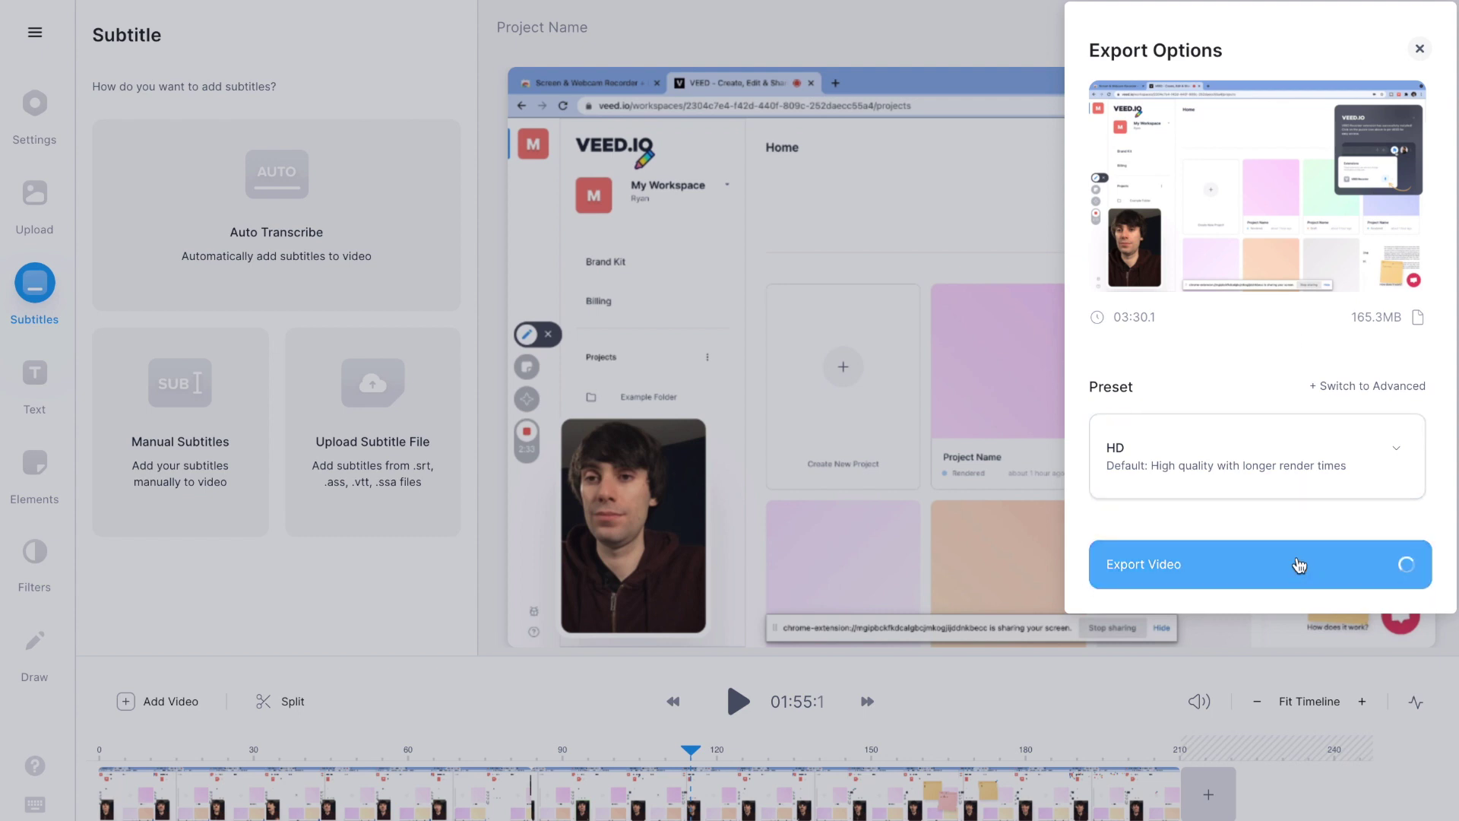